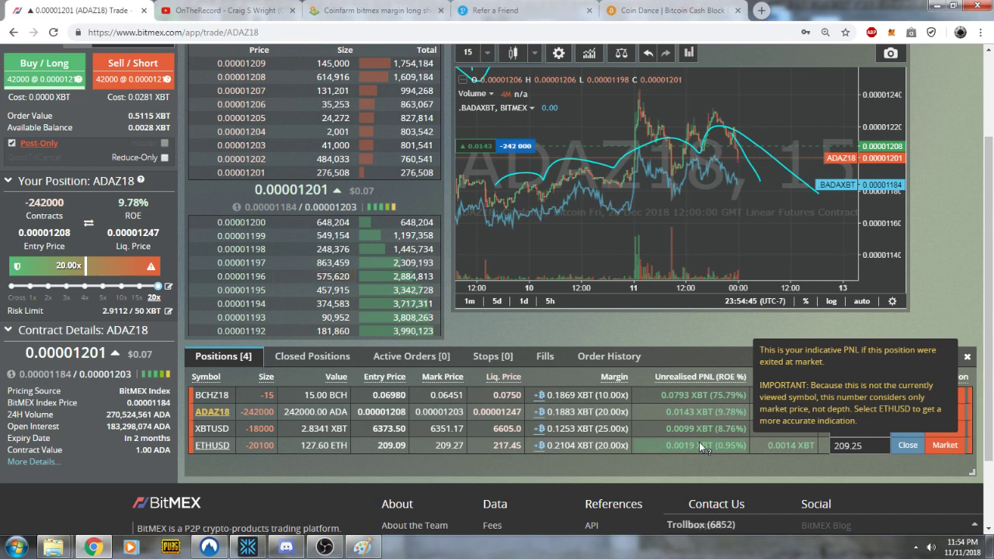
scroll(964, 230, up, 3)
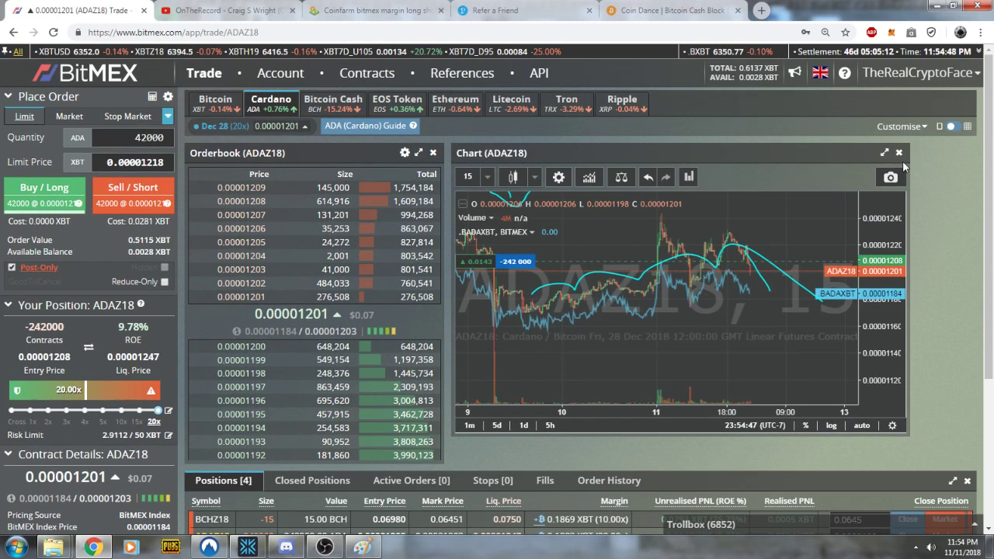
Enlarge and pan the ADAZ18 chart, then return to the normal trading layout
click(893, 159)
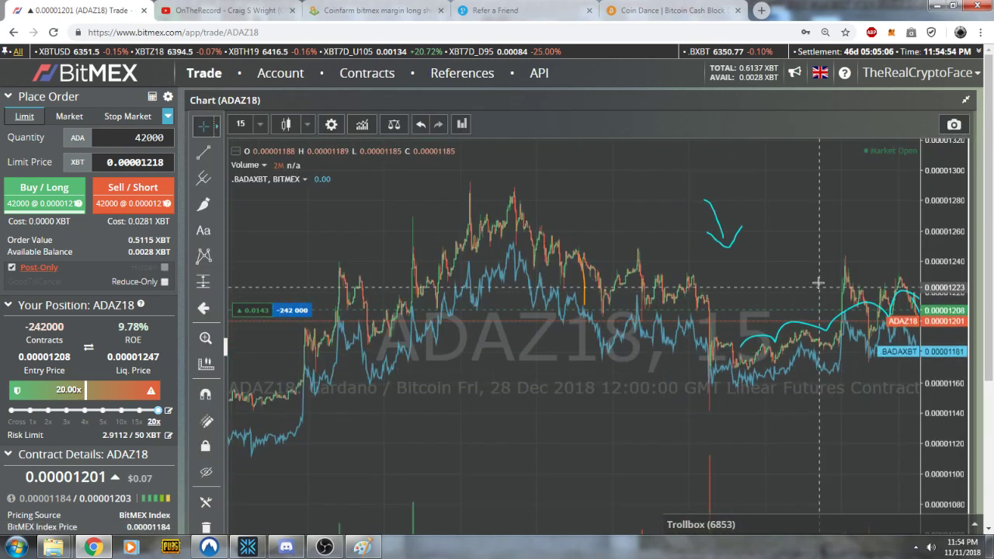
drag(805, 256, 645, 237)
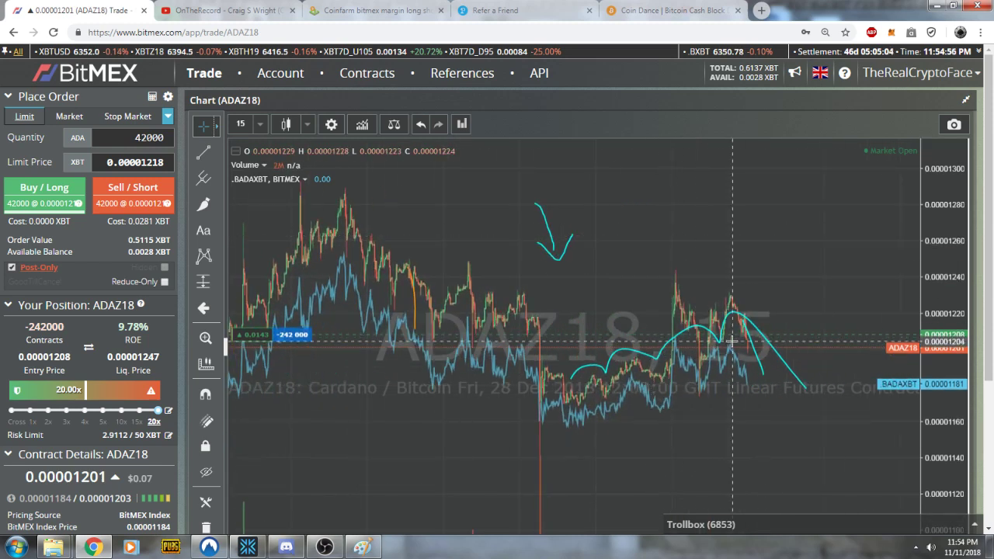
scroll(720, 348, down, 1)
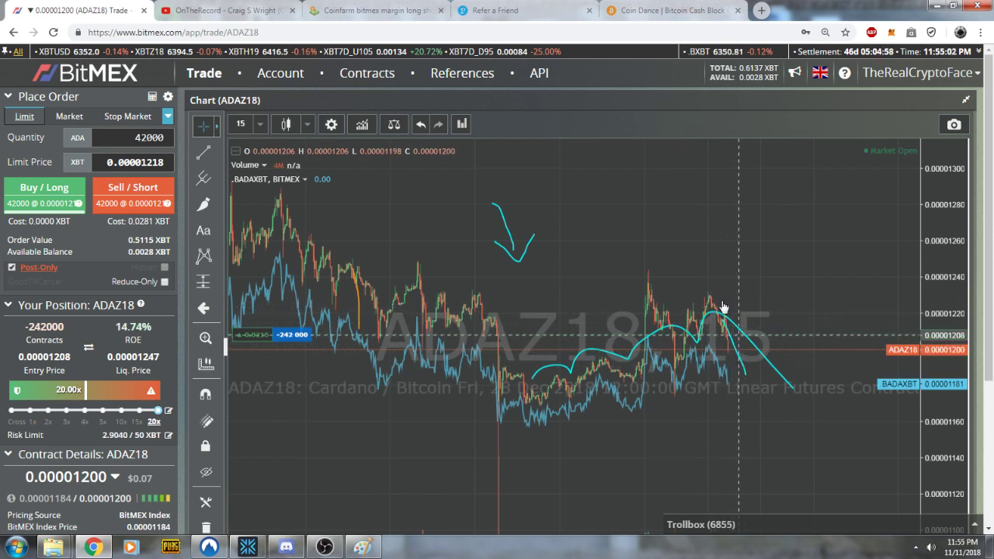
click(963, 101)
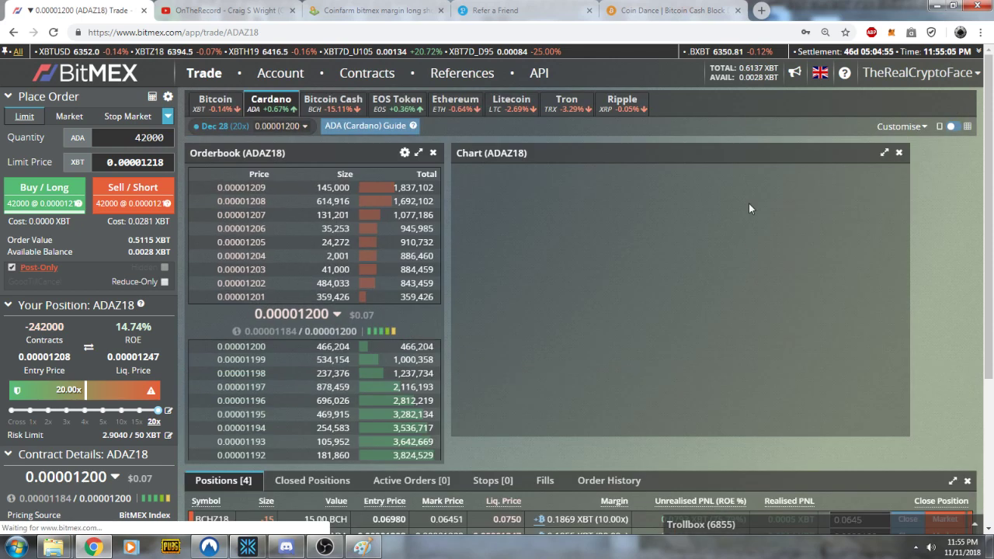
Show the XBTUSD chart full-screen as daily candles and adjust its price scale
click(215, 99)
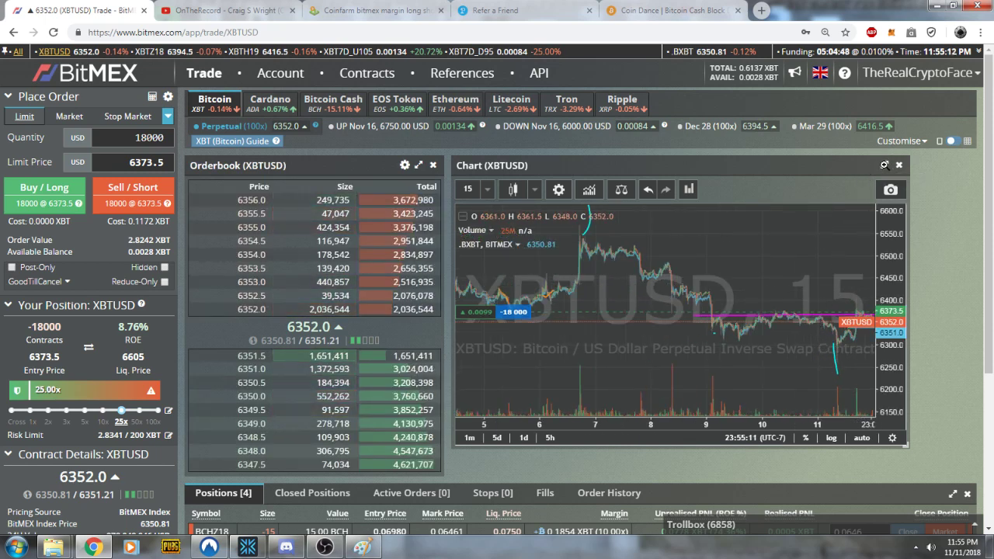
click(883, 164)
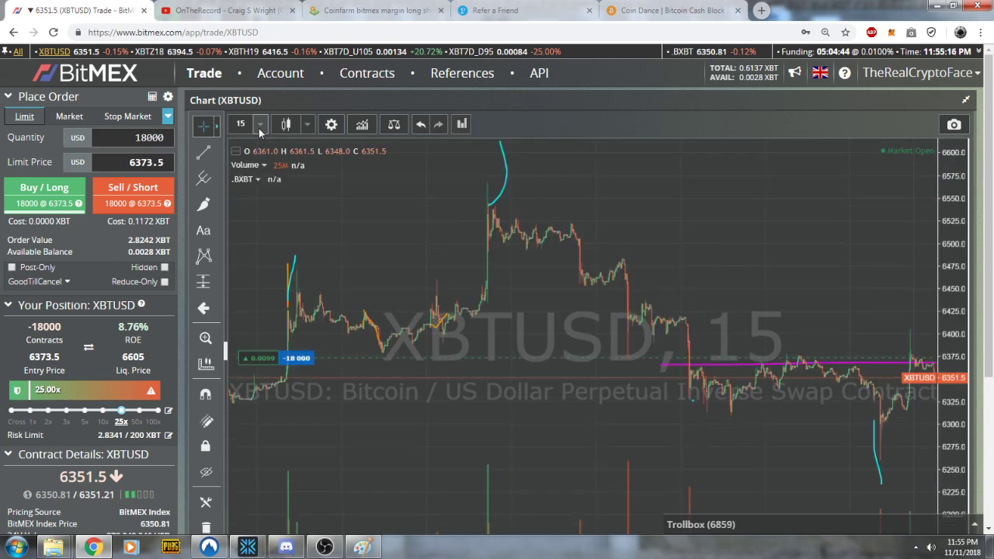
click(259, 125)
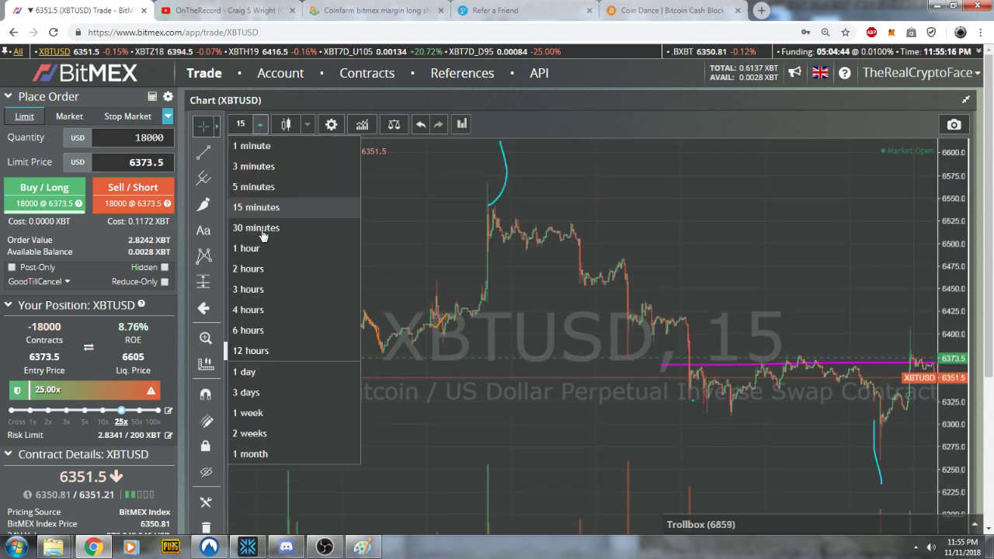
click(247, 372)
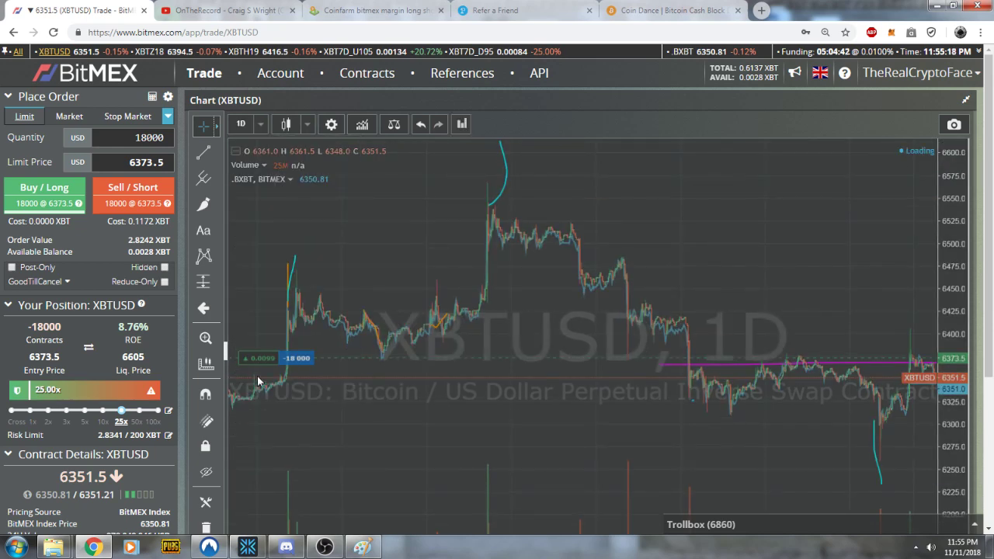
scroll(879, 299, up, 3)
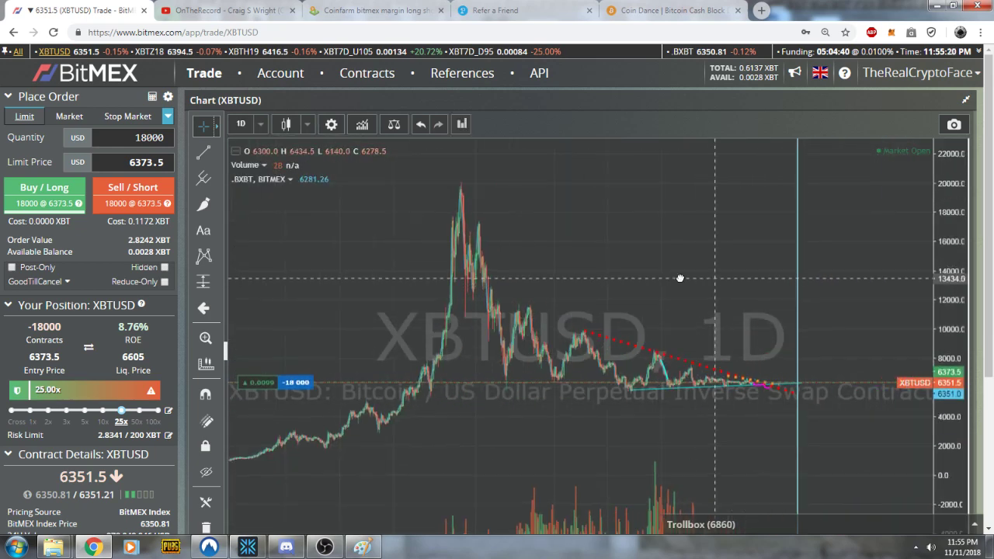
scroll(823, 311, up, 3)
scroll(767, 333, up, 3)
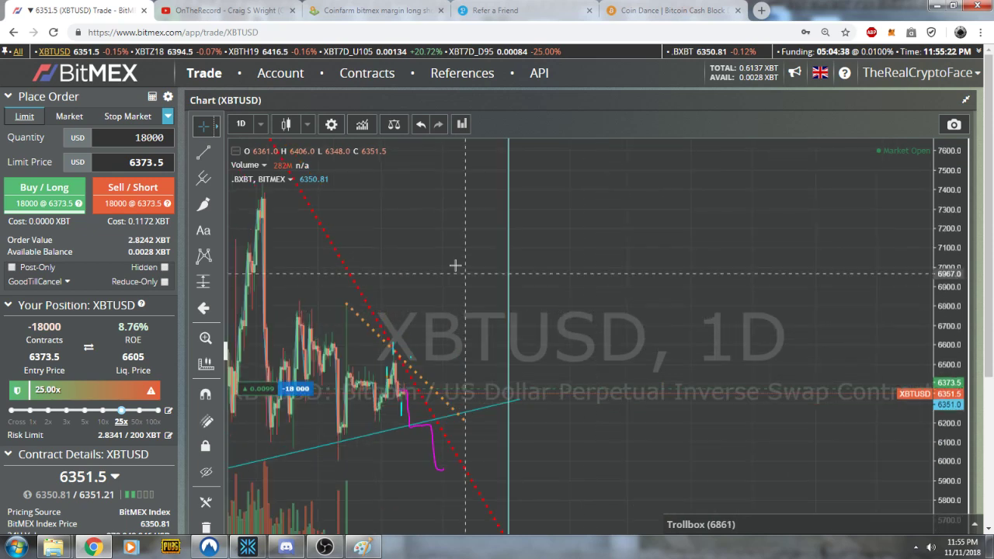
scroll(602, 314, down, 3)
scroll(622, 272, down, 2)
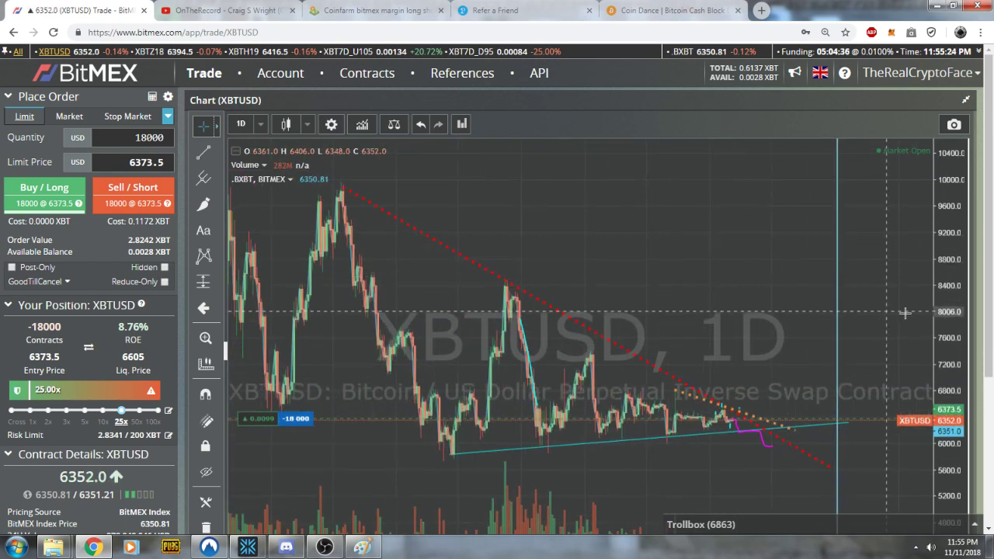
drag(947, 356, 948, 404)
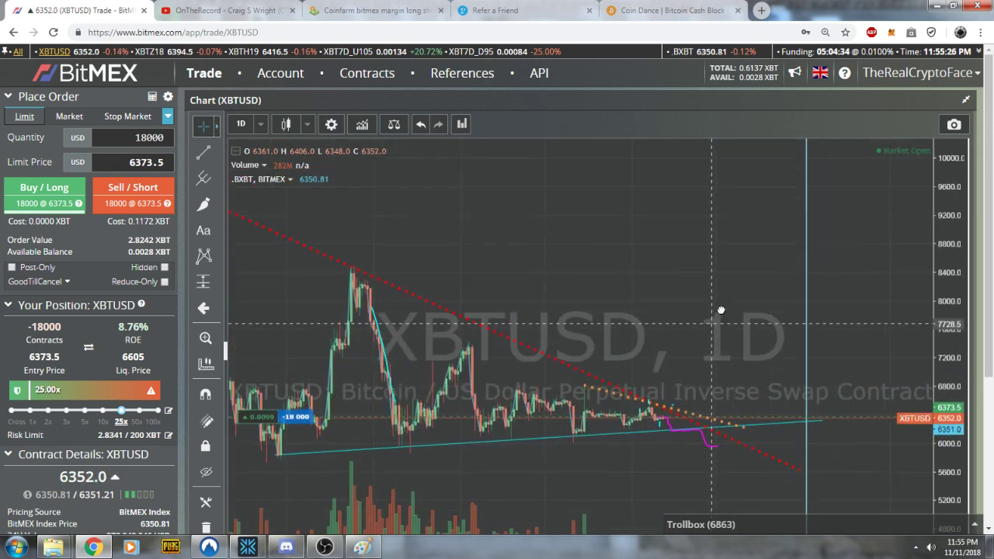
scroll(748, 267, up, 3)
scroll(747, 267, down, 3)
scroll(750, 287, down, 2)
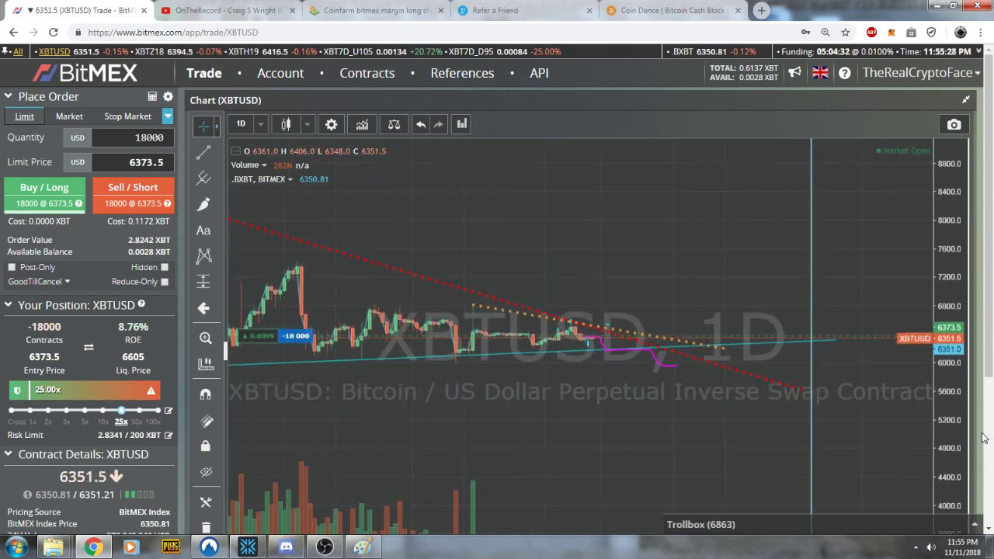
drag(948, 440, 948, 365)
scroll(688, 326, up, 3)
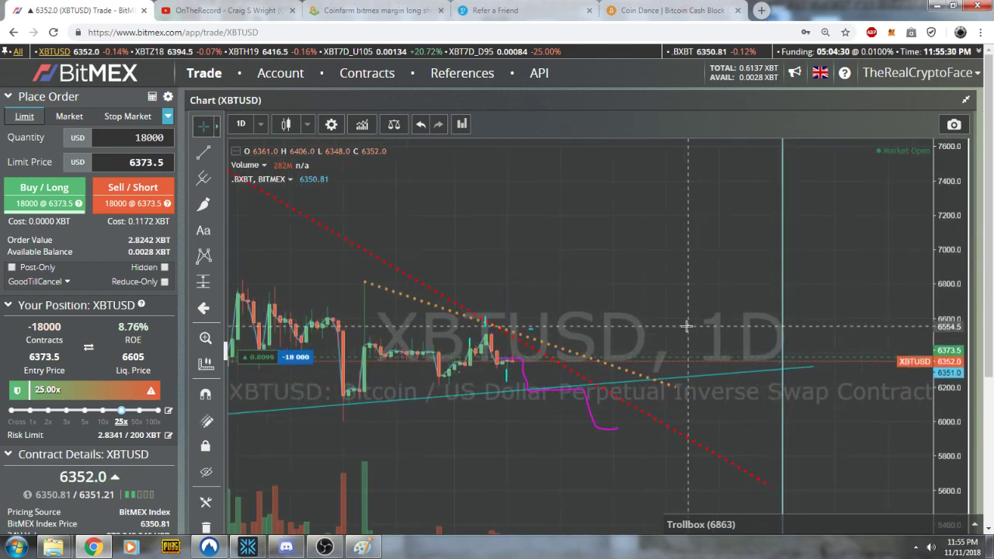
scroll(687, 327, up, 3)
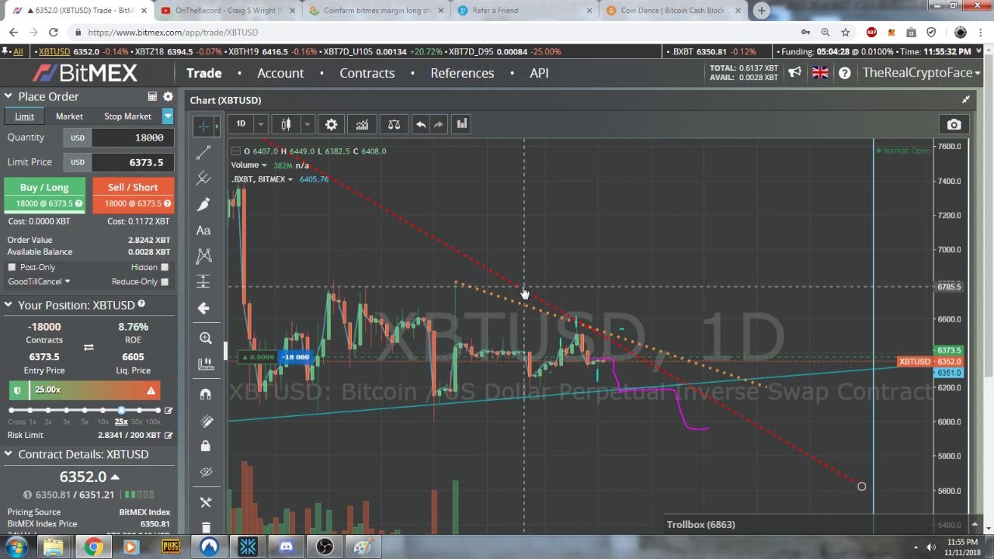
Select the orange dotted trend line and zoom into the most recent daily candles
click(525, 305)
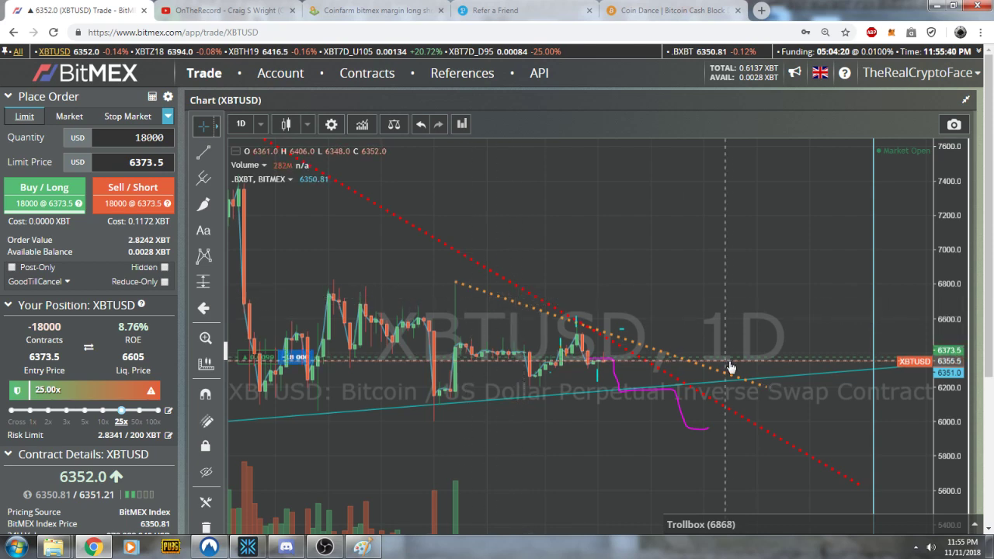
scroll(447, 295, up, 3)
scroll(497, 256, up, 3)
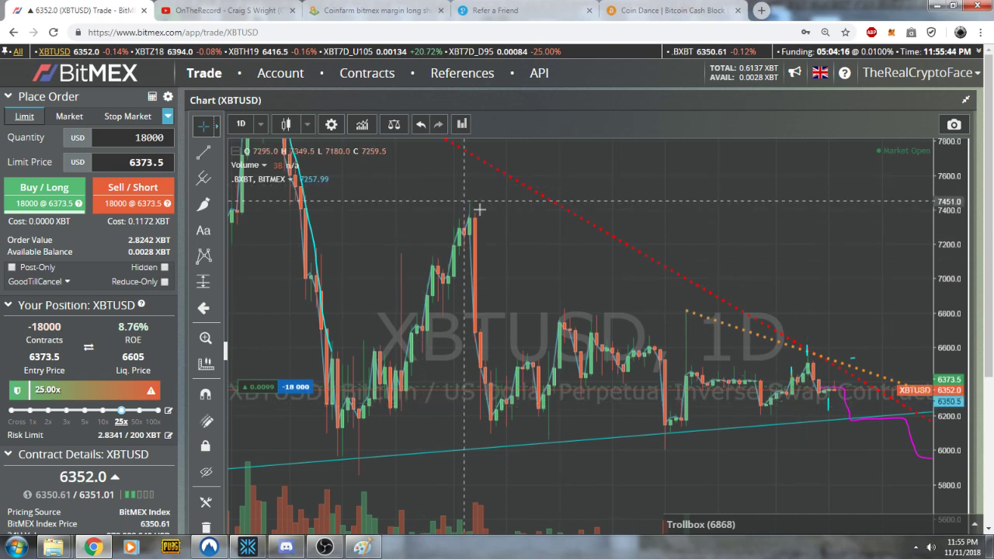
drag(824, 338, 499, 324)
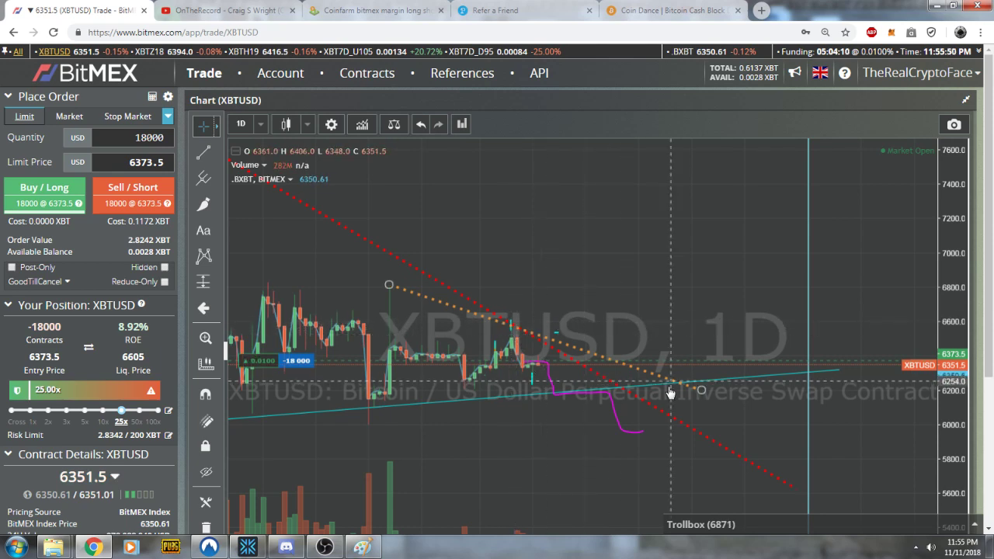
drag(657, 446, 691, 444)
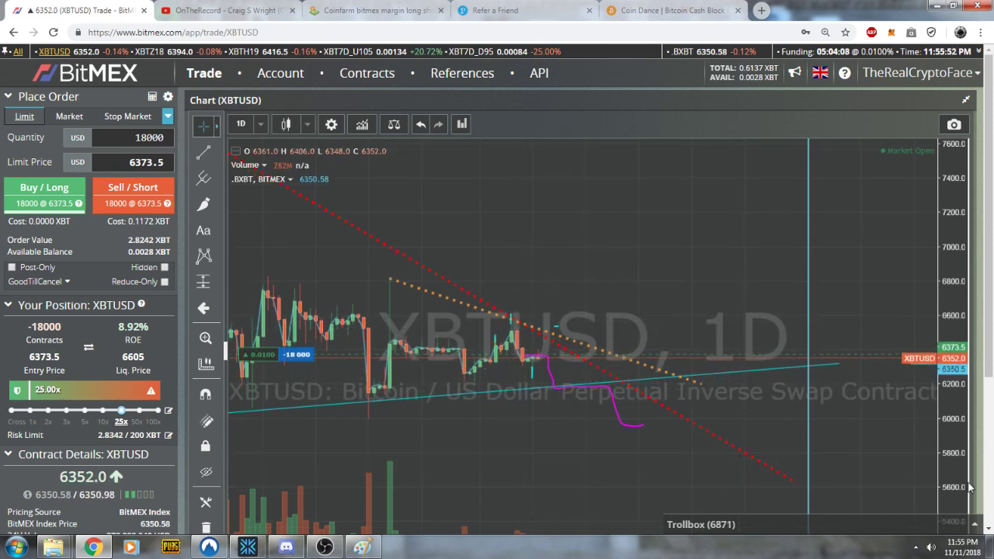
drag(969, 487, 969, 388)
scroll(676, 373, up, 3)
scroll(559, 333, up, 3)
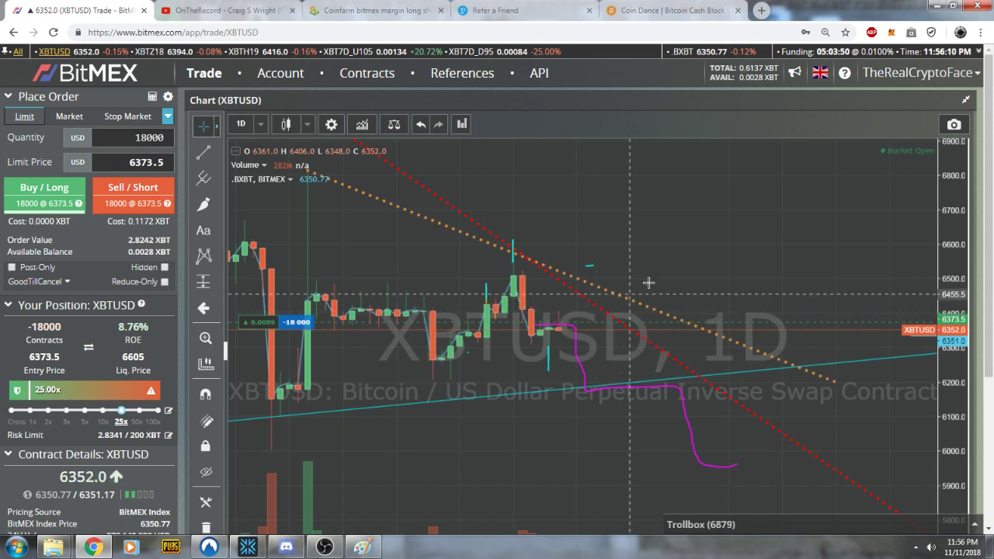
drag(804, 414, 709, 414)
scroll(384, 371, down, 3)
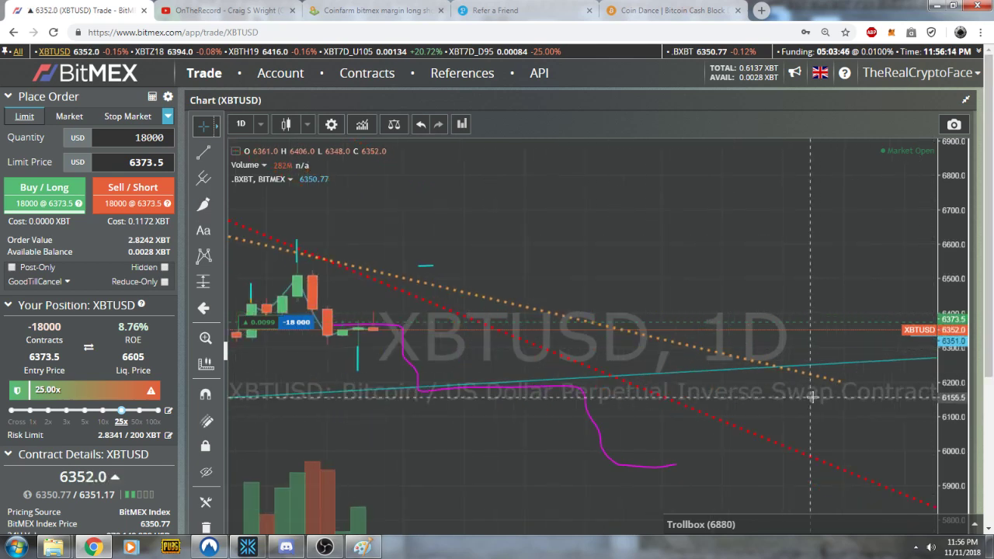
Sketch and delete a freehand stroke, compress the price scale, and exit full screen
click(384, 369)
click(334, 222)
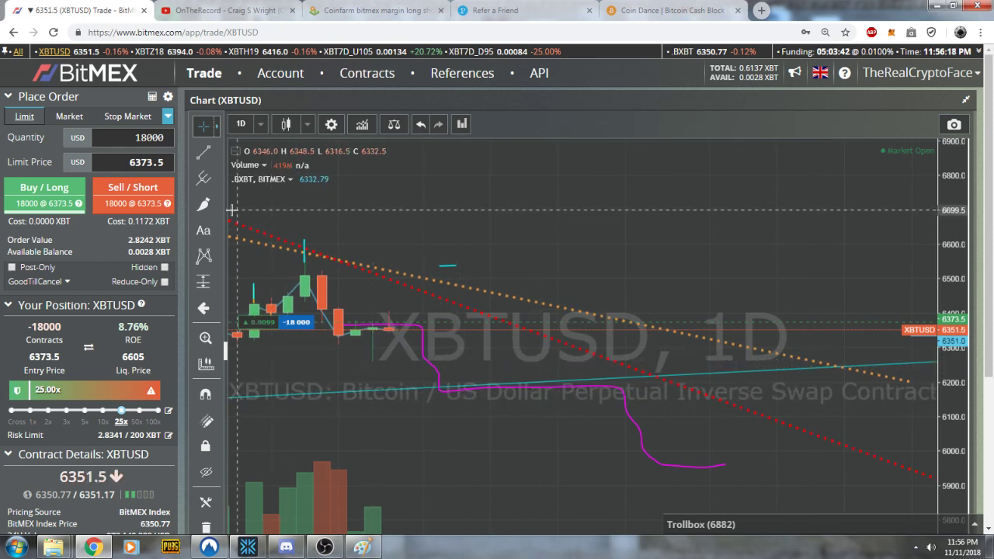
click(204, 204)
drag(342, 342, 387, 326)
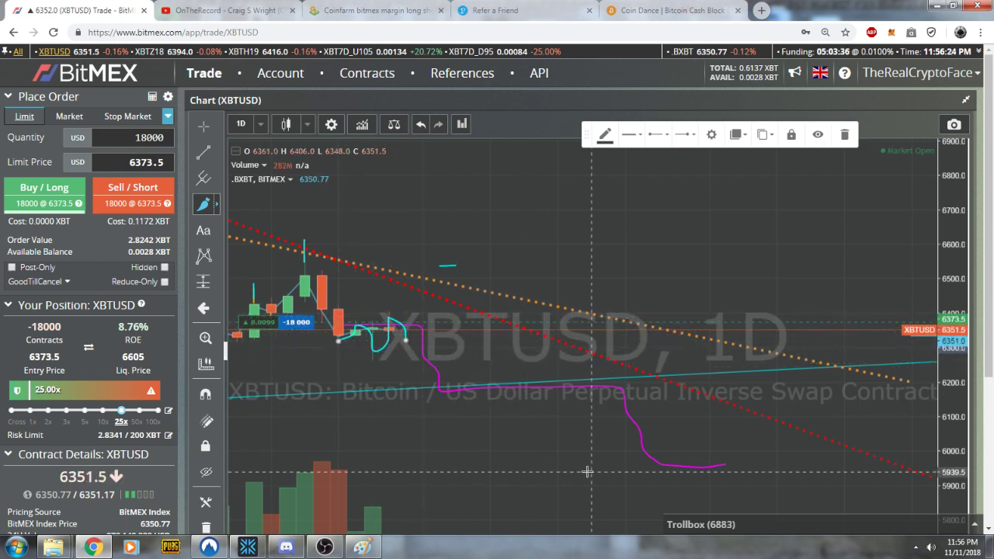
key(Delete)
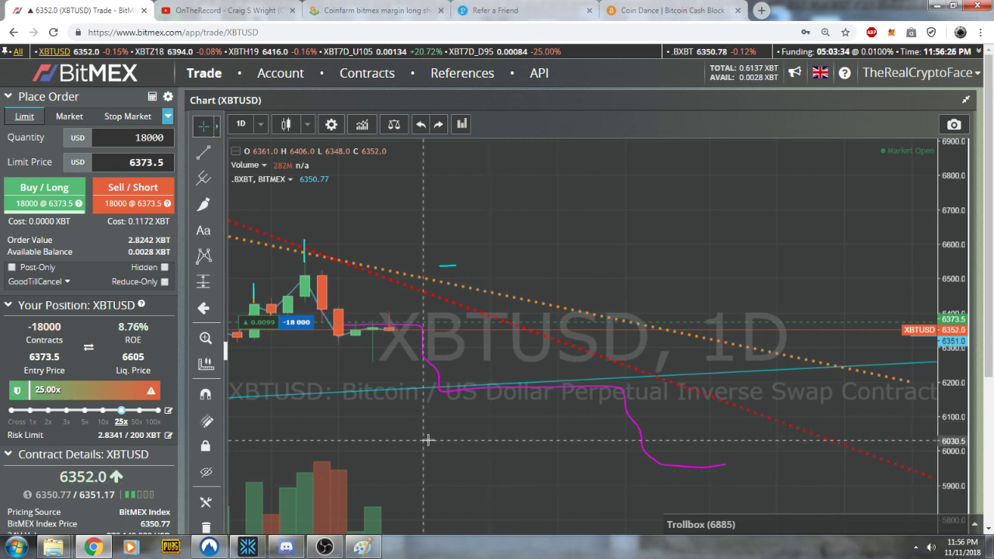
scroll(431, 439, up, 3)
drag(956, 186, 951, 159)
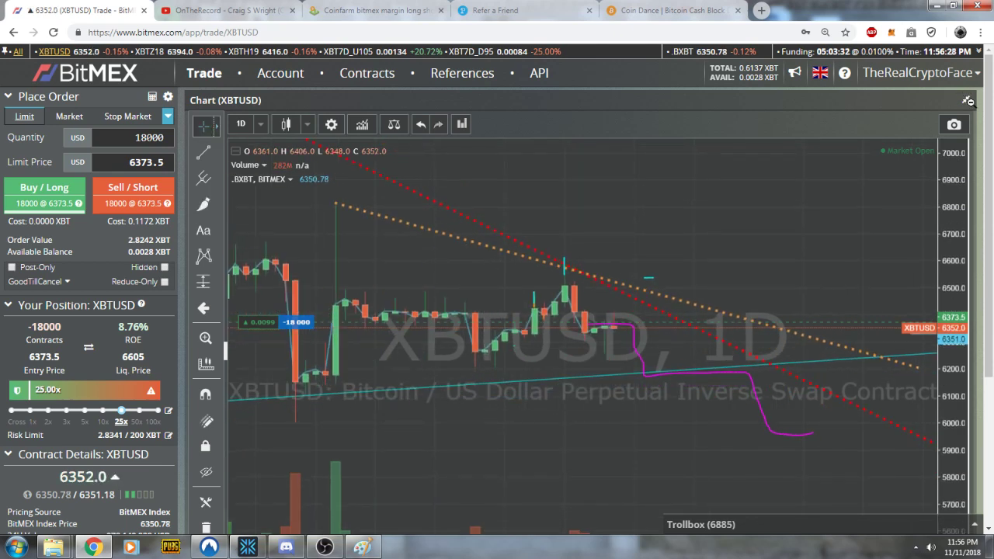
key(Escape)
Open BCHZ18, set its chart to 15-minute candles, and pan to the latest
click(334, 101)
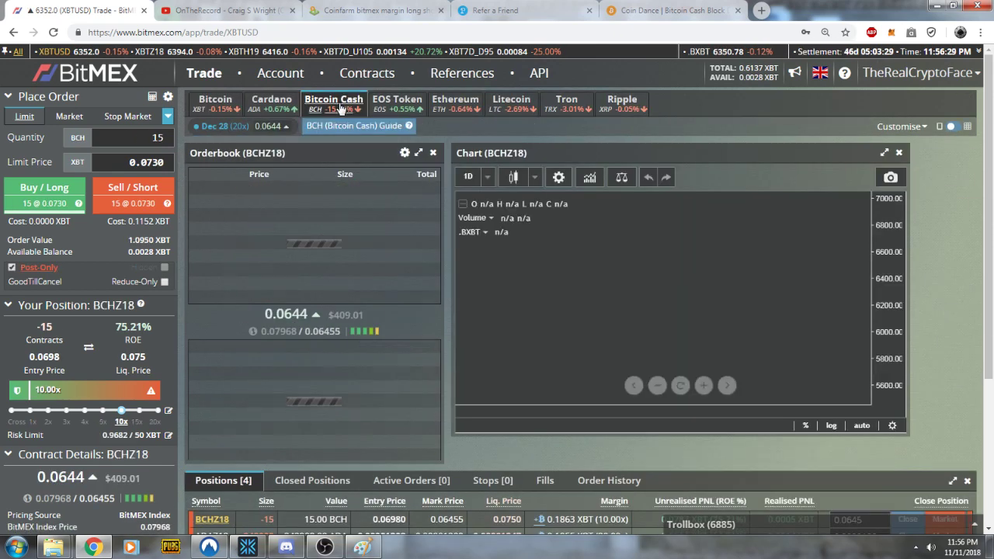
scroll(731, 390, down, 1)
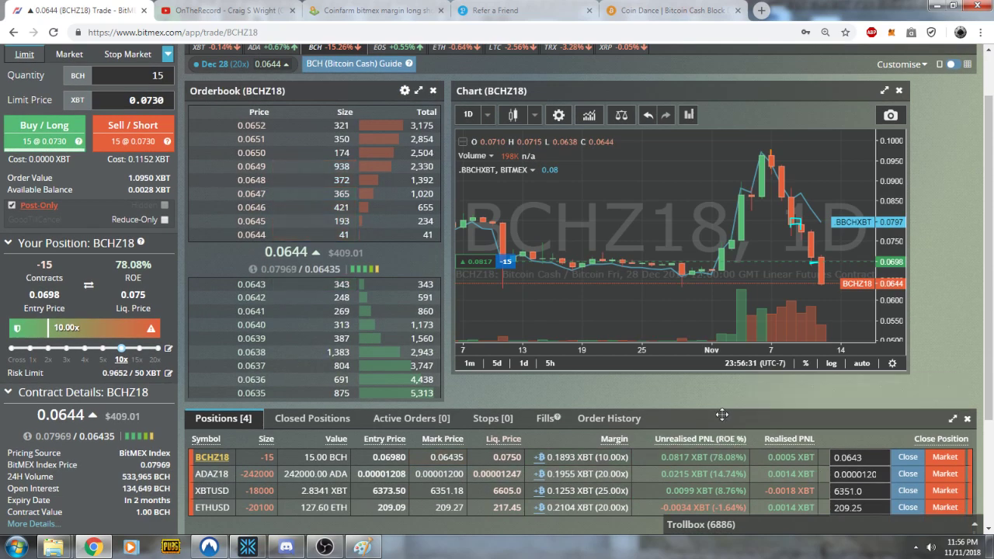
scroll(761, 326, up, 3)
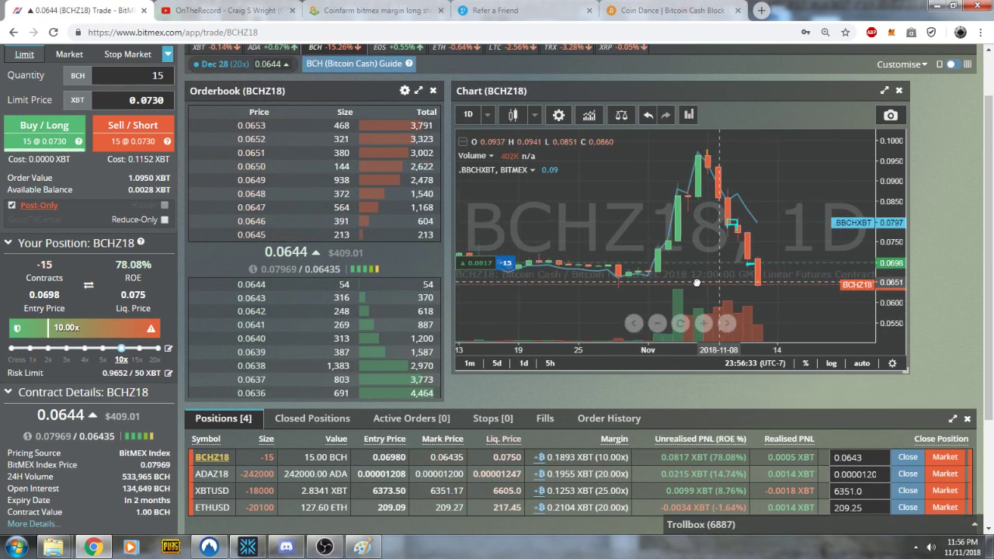
scroll(804, 192, down, 2)
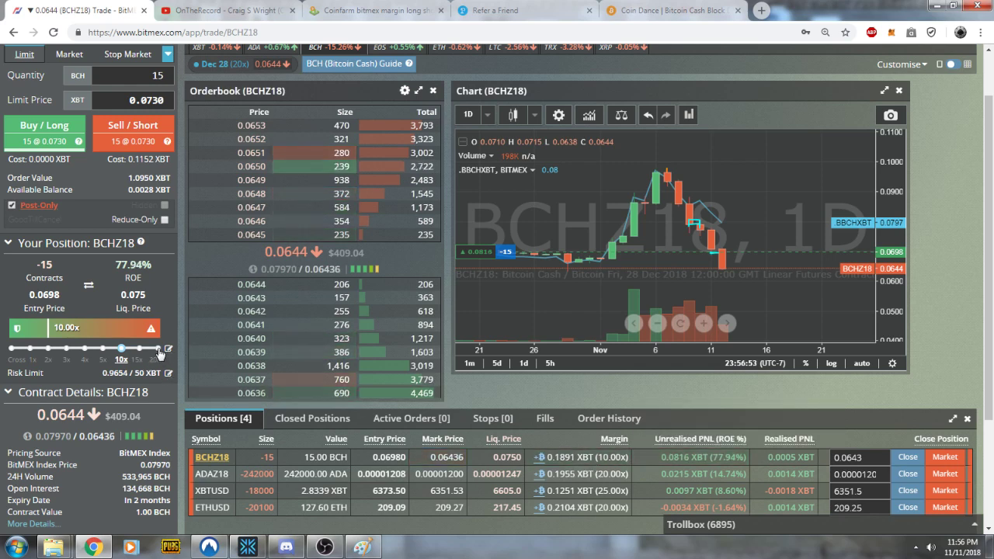
click(487, 116)
click(498, 198)
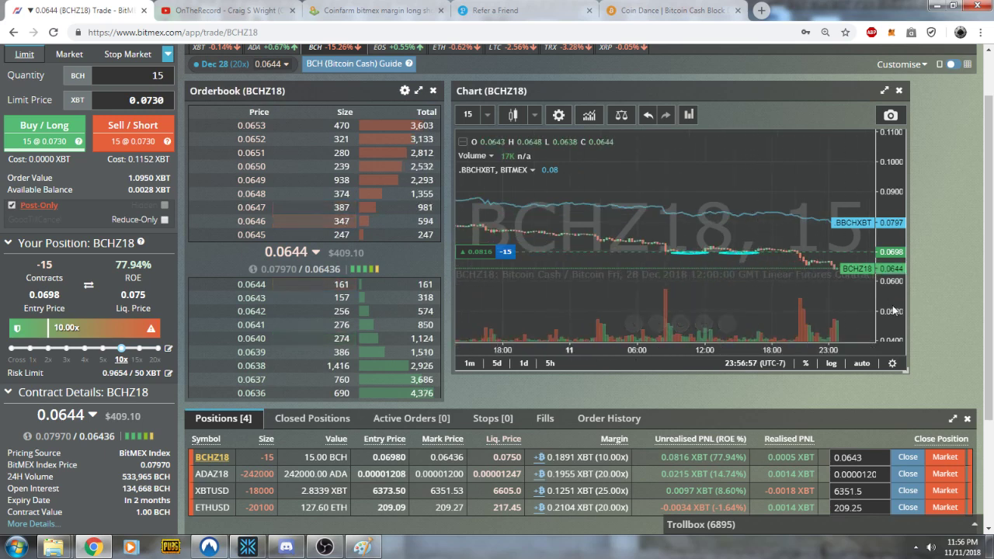
drag(820, 263, 658, 246)
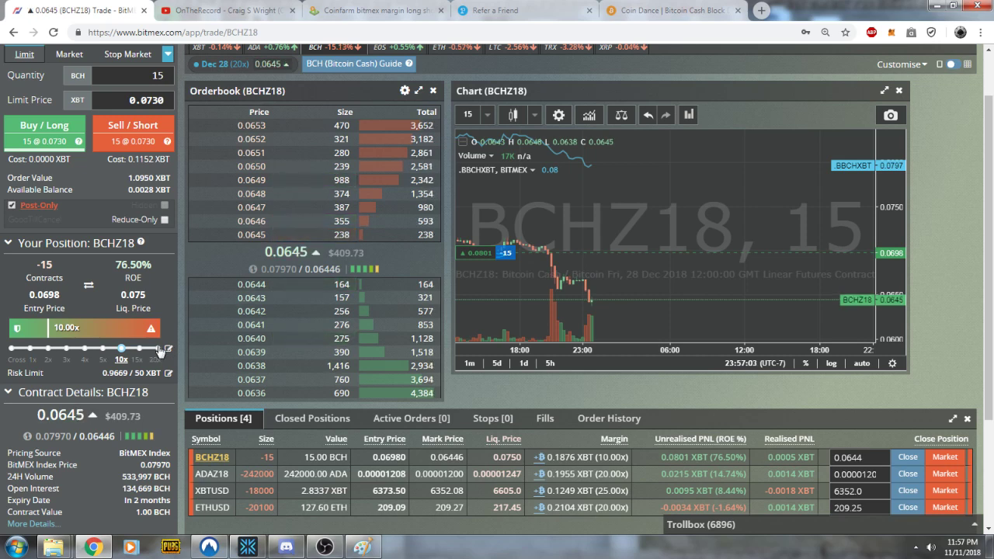
Set BCHZ18 leverage to 20x and the order quantity to 13
click(161, 351)
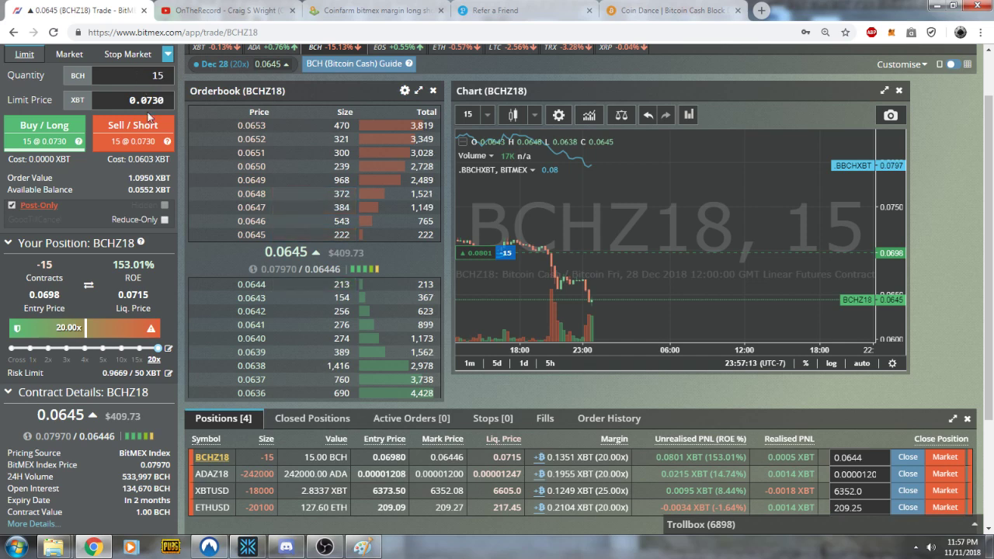
double_click(155, 75)
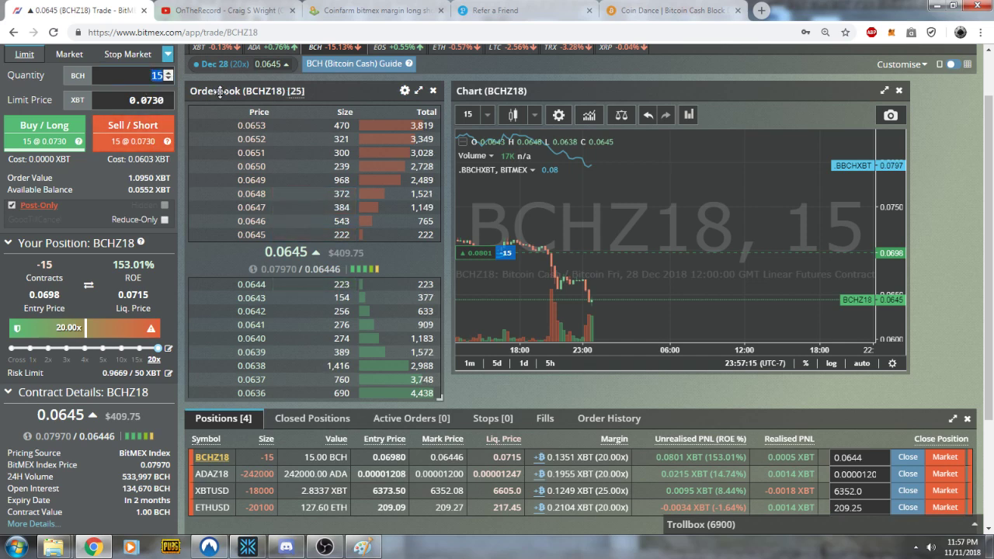
text(14)
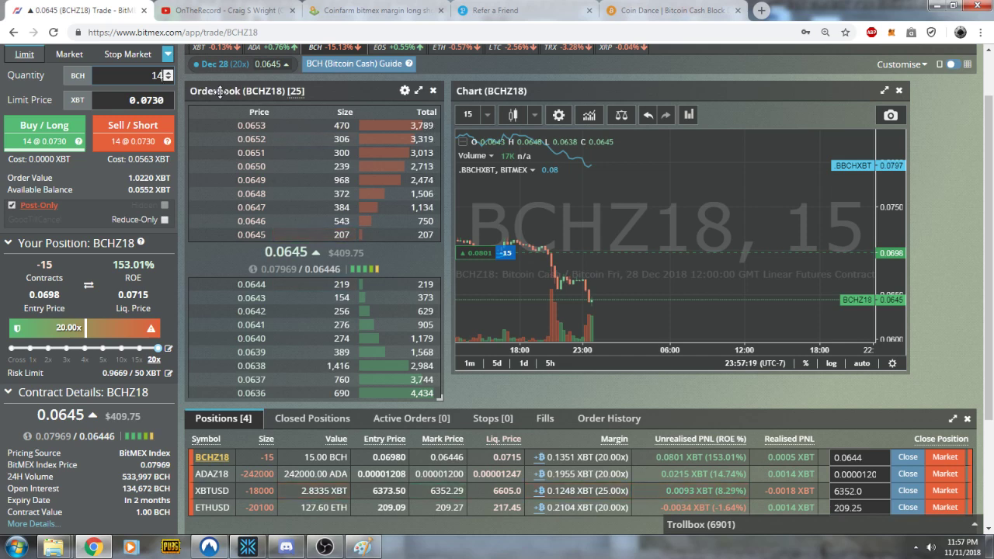
key(BackSpace)
text(3)
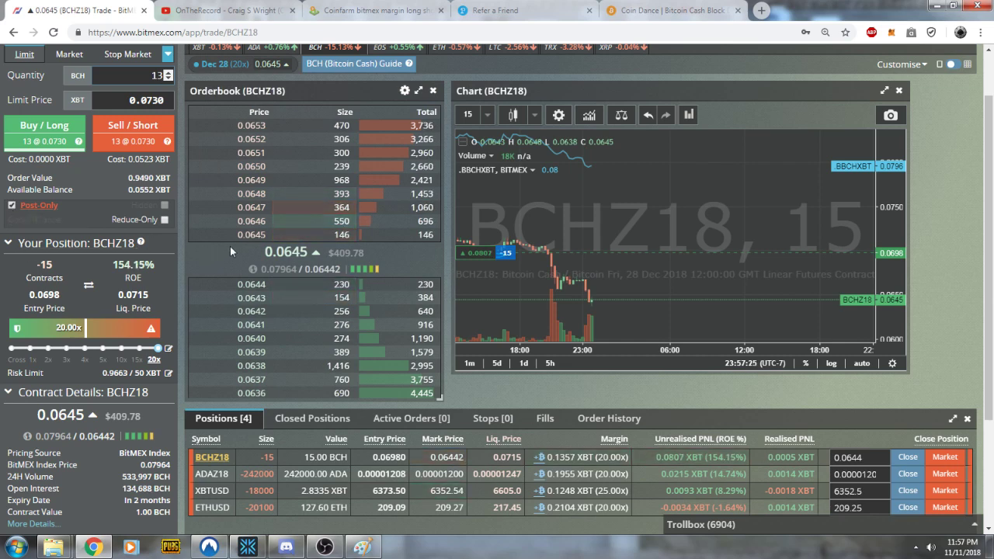
Sell 13 contracts at 0.0645 and view Coin Dance's mining pool charts
click(251, 235)
click(133, 132)
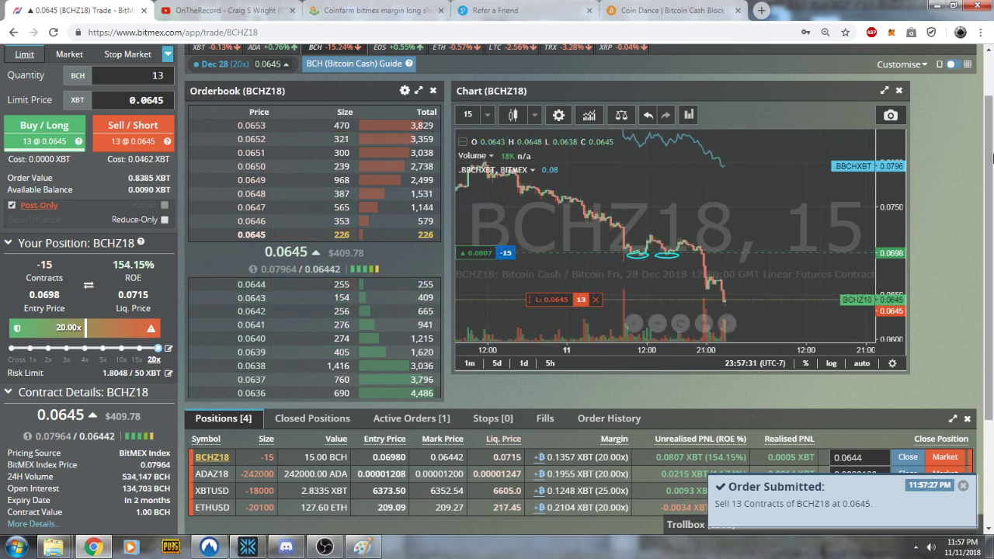
scroll(988, 159, down, 3)
click(668, 10)
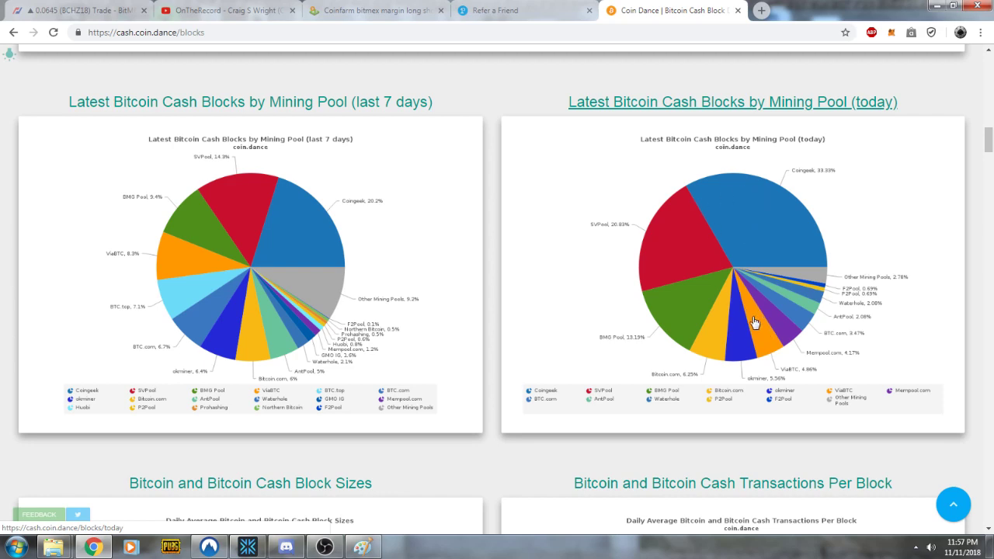
scroll(757, 327, down, 1)
scroll(757, 326, up, 10)
scroll(757, 326, up, 10)
scroll(757, 326, up, 8)
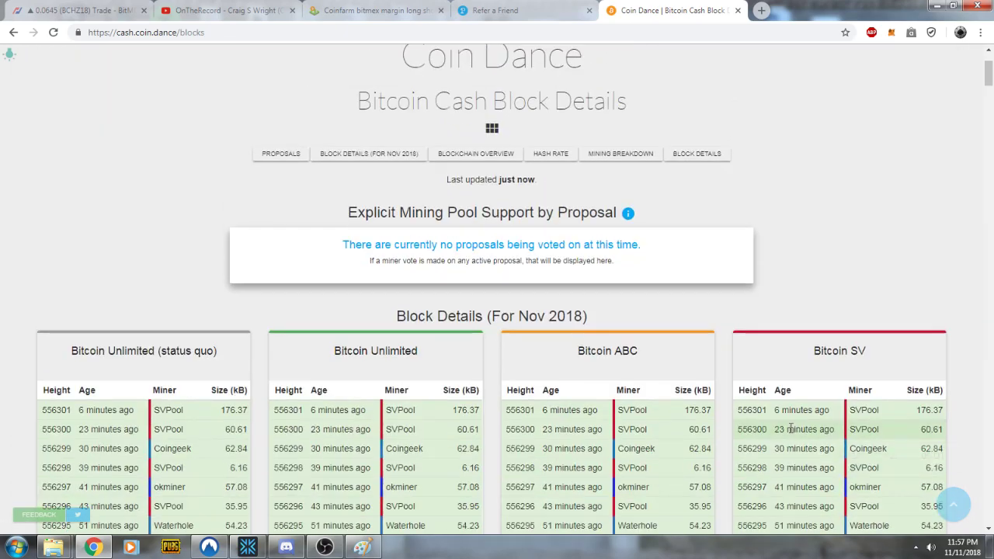
scroll(791, 429, down, 3)
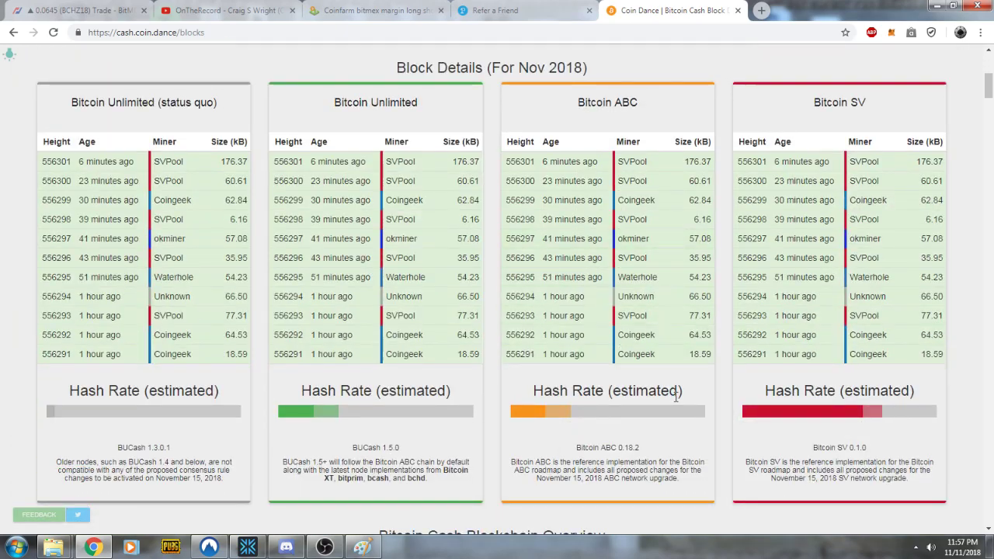
mouse_move(572, 430)
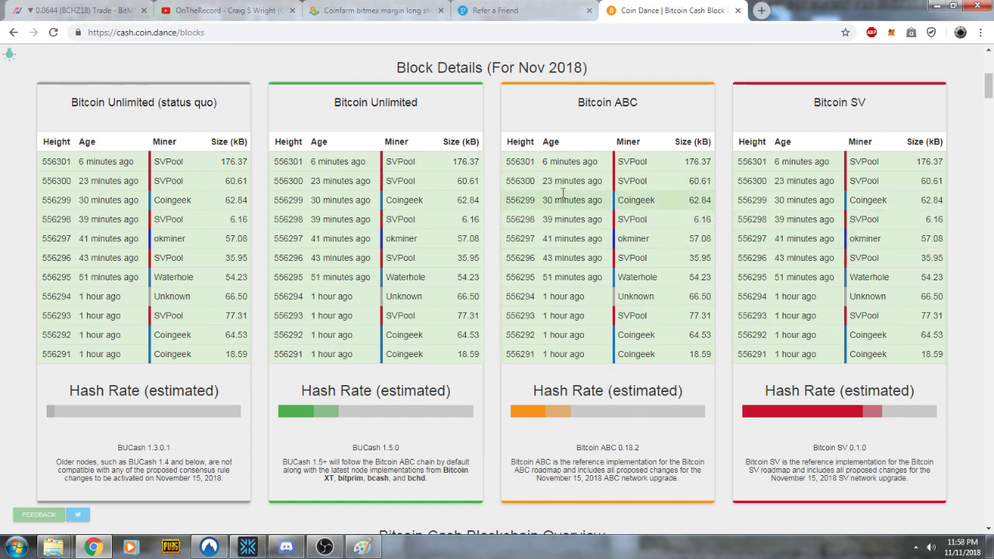
Back on BitMEX, check active orders and sell 13 more BCHZ18 at 0.0644
click(78, 11)
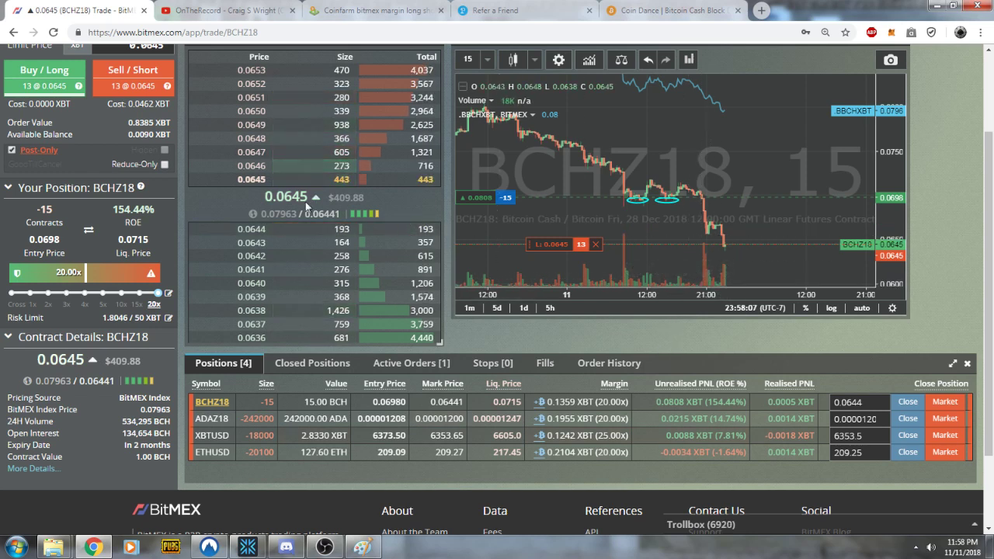
scroll(231, 298, up, 1)
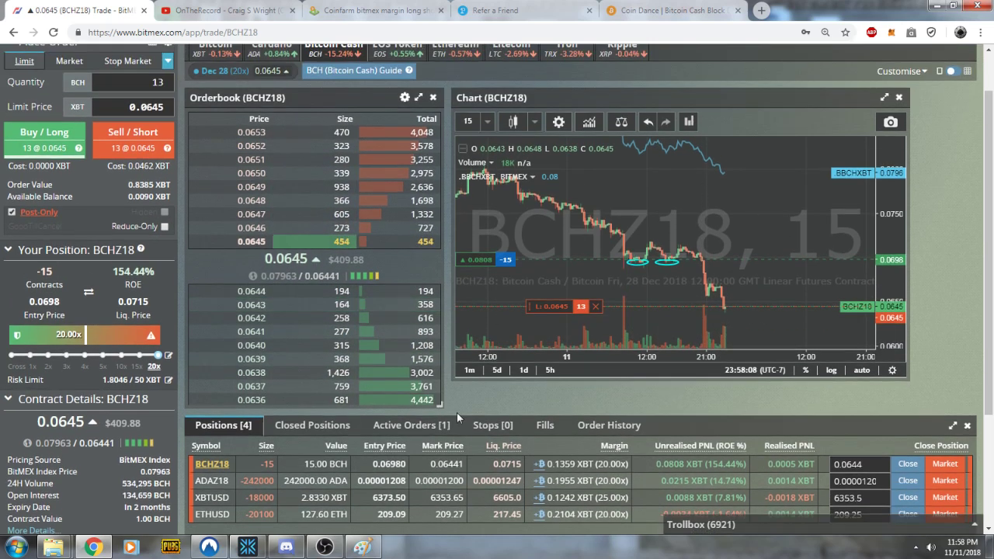
click(414, 425)
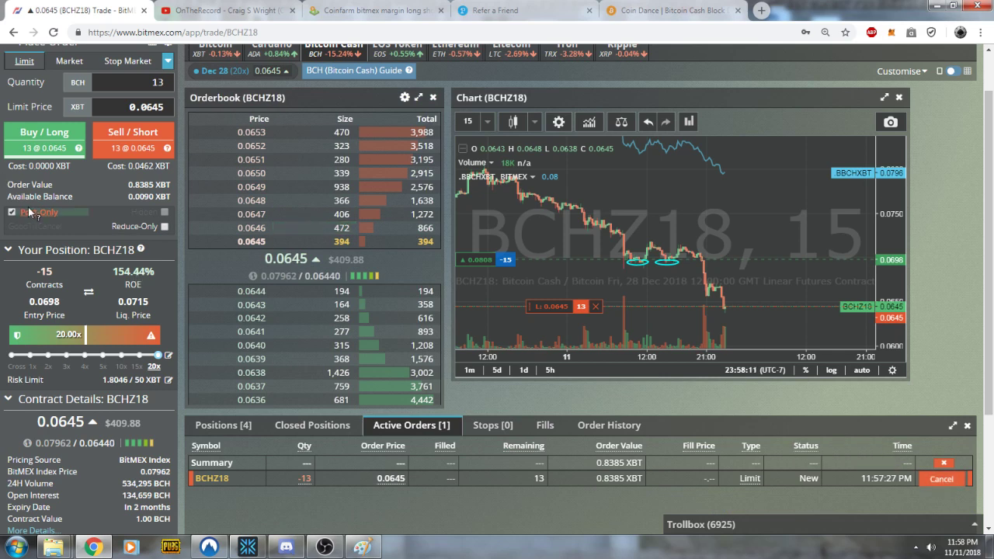
click(133, 140)
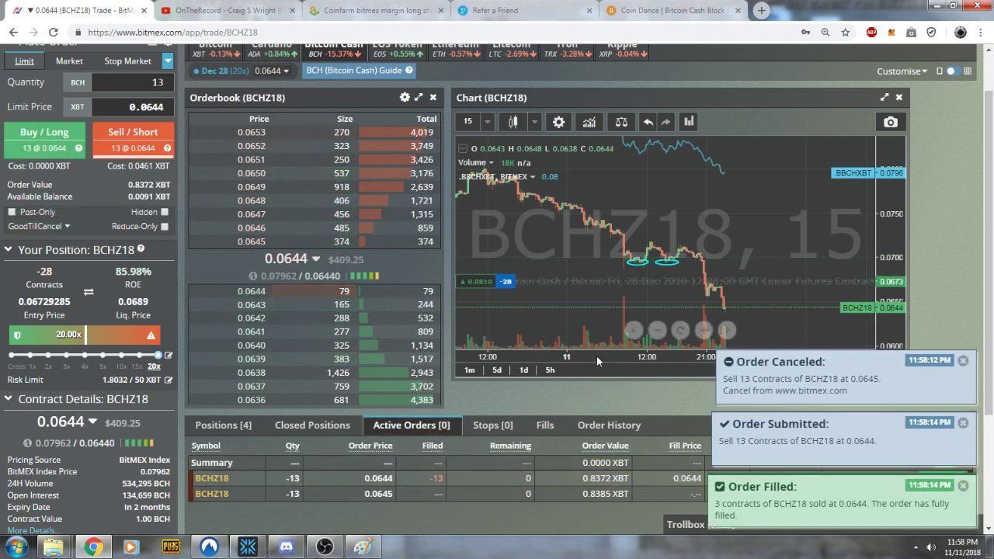
scroll(553, 360, down, 3)
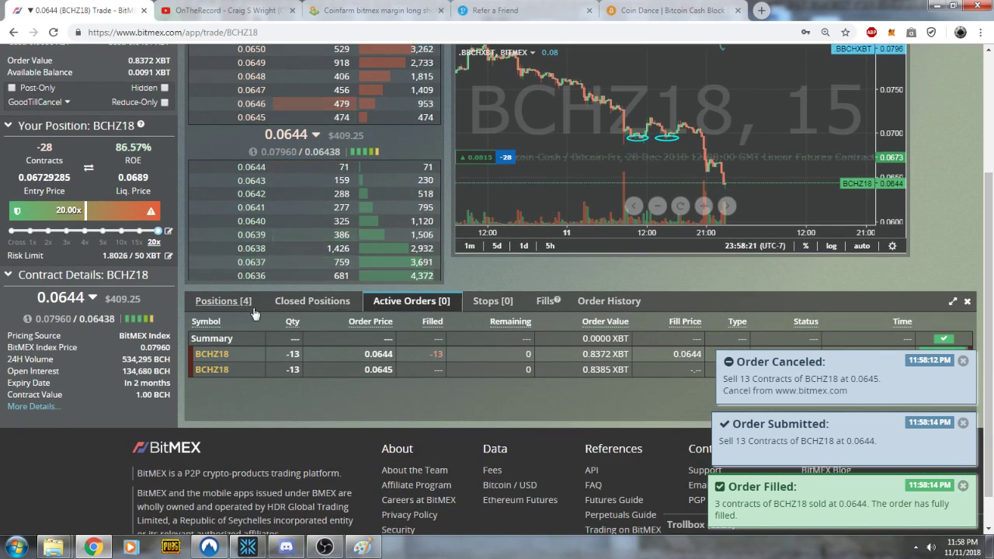
Check open positions, dismiss the order notifications, and rescale the chart's candles
click(224, 301)
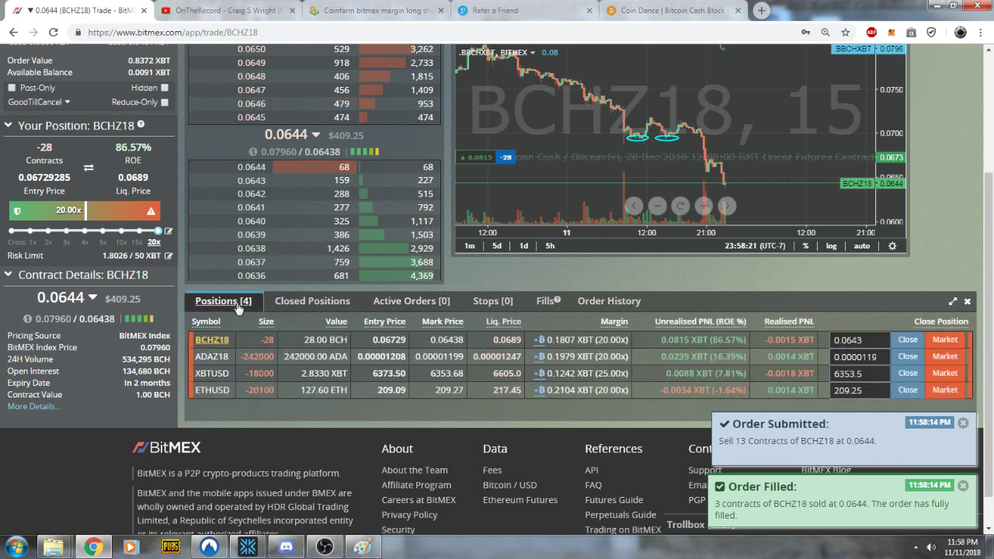
click(963, 487)
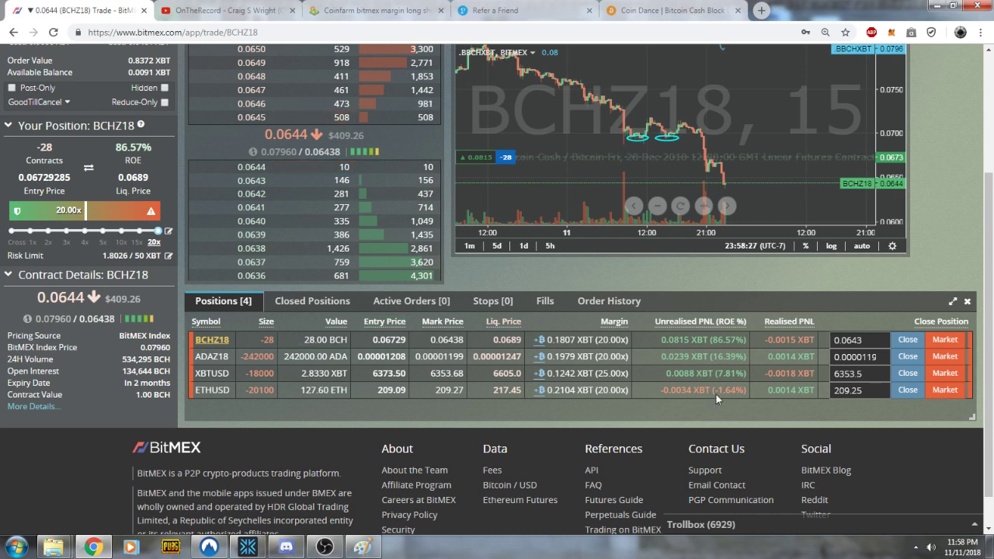
drag(892, 116, 905, 231)
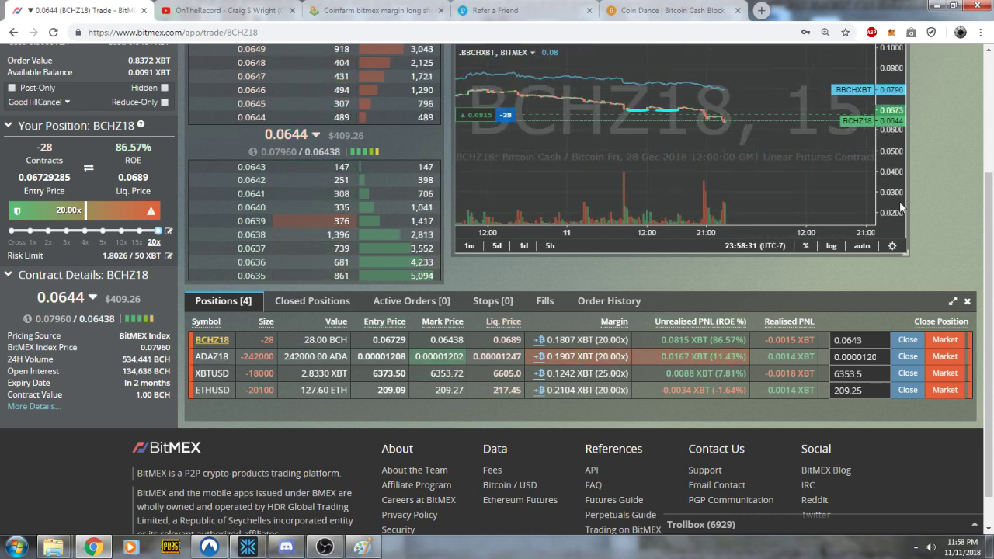
scroll(827, 167, up, 3)
scroll(827, 166, up, 2)
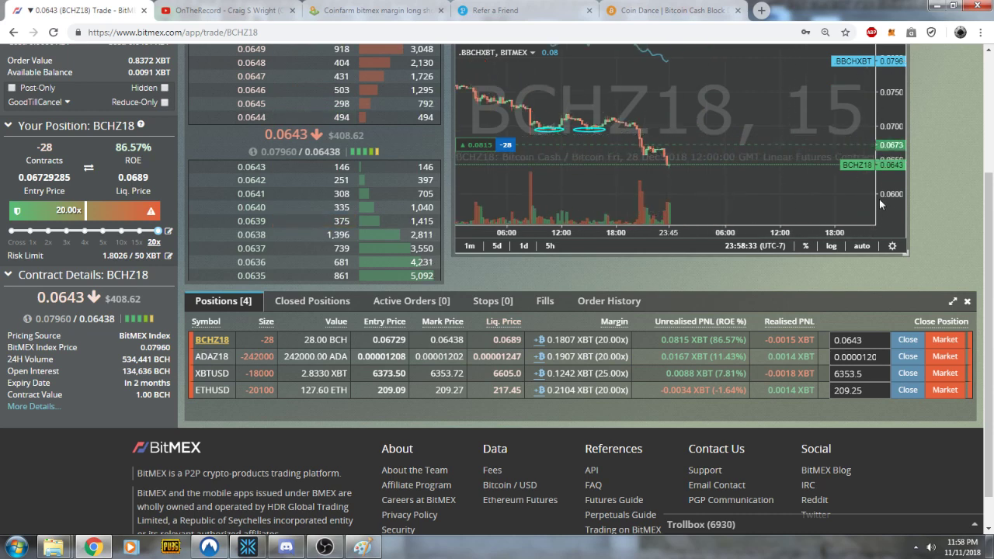
drag(888, 206, 907, 126)
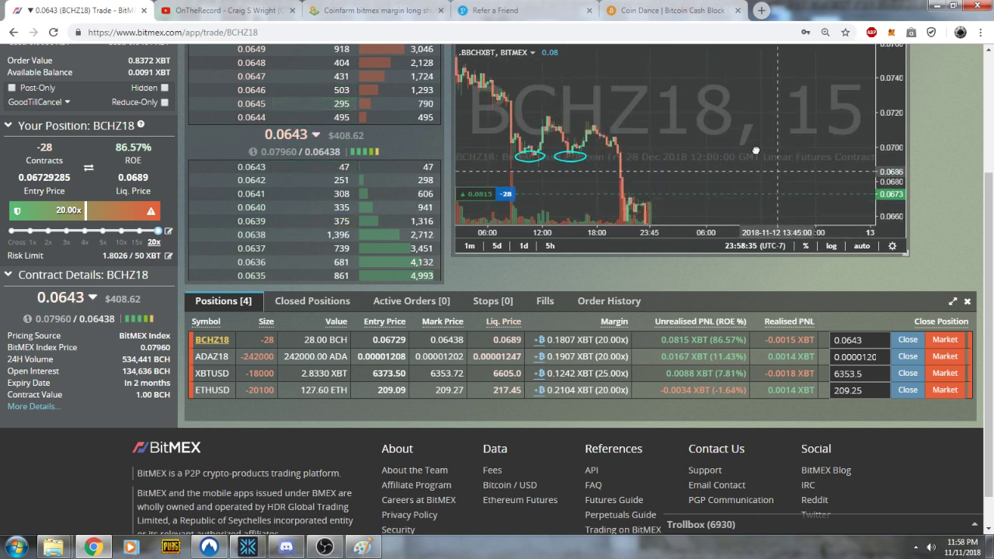
scroll(816, 156, down, 3)
scroll(691, 149, down, 2)
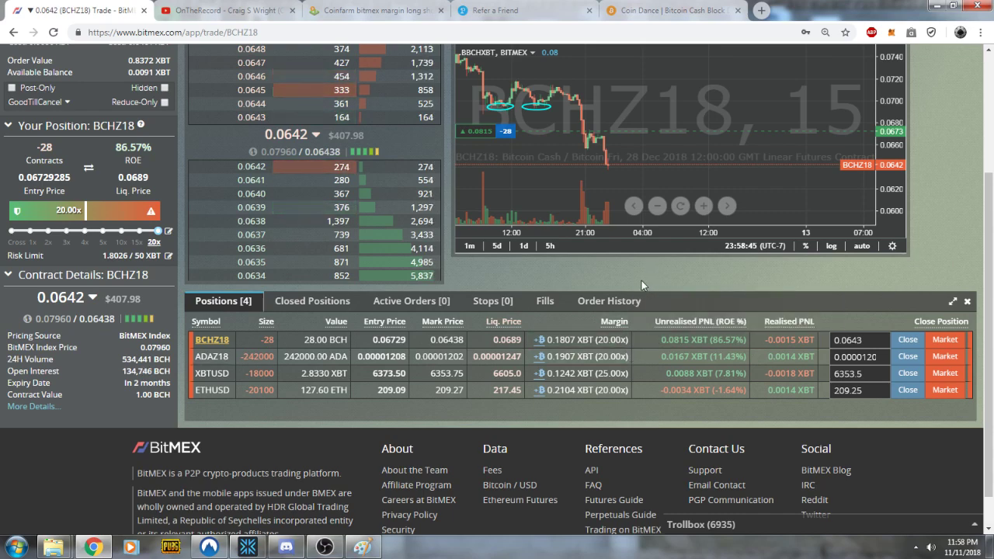
scroll(645, 283, up, 5)
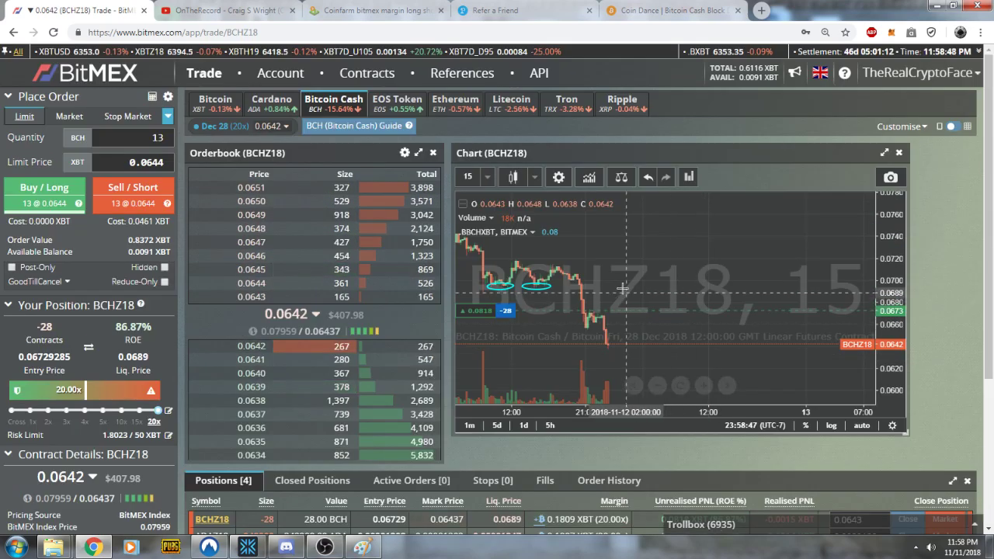
Switch to Tone Vays's paused 'OnTheRecord - Craig S Wright (CSW) on Bitcoin Cash Drama!' video
click(225, 11)
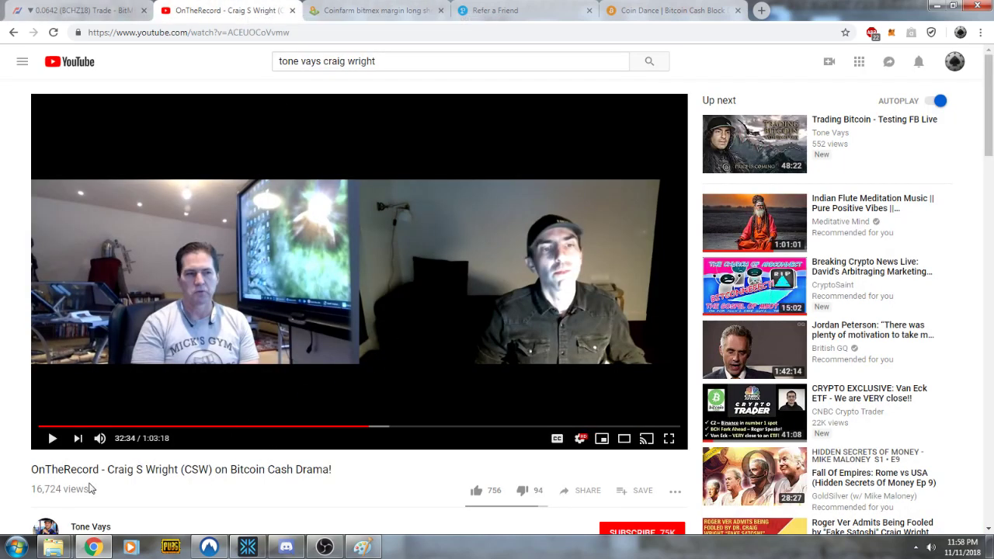
scroll(250, 475, down, 1)
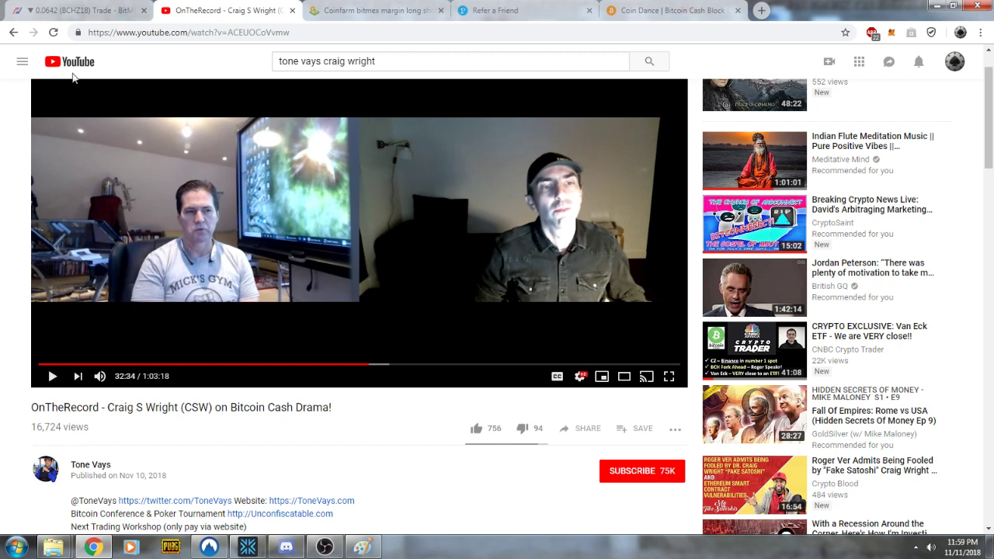
Return to the BitMEX BCHZ18 trading page
click(59, 9)
mouse_move(577, 316)
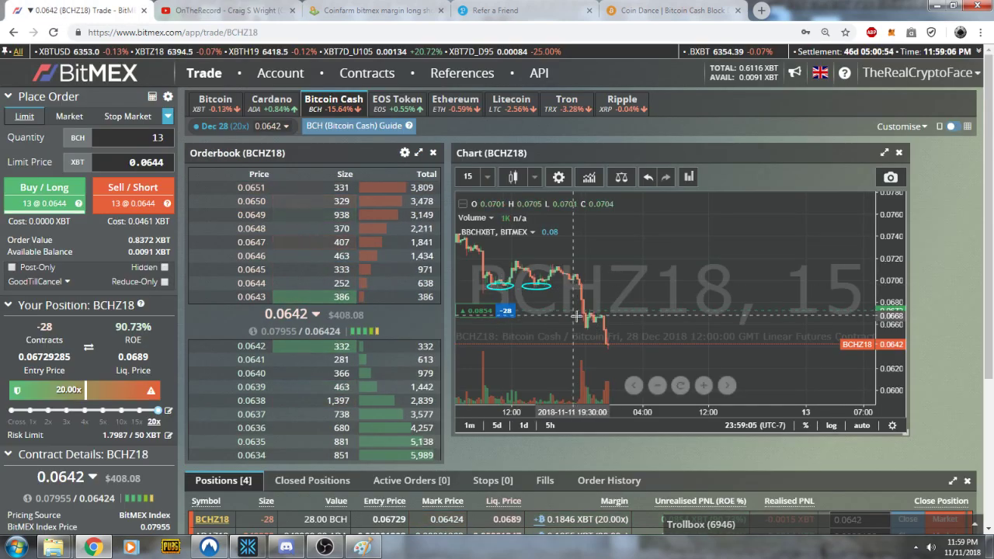
scroll(916, 378, down, 1)
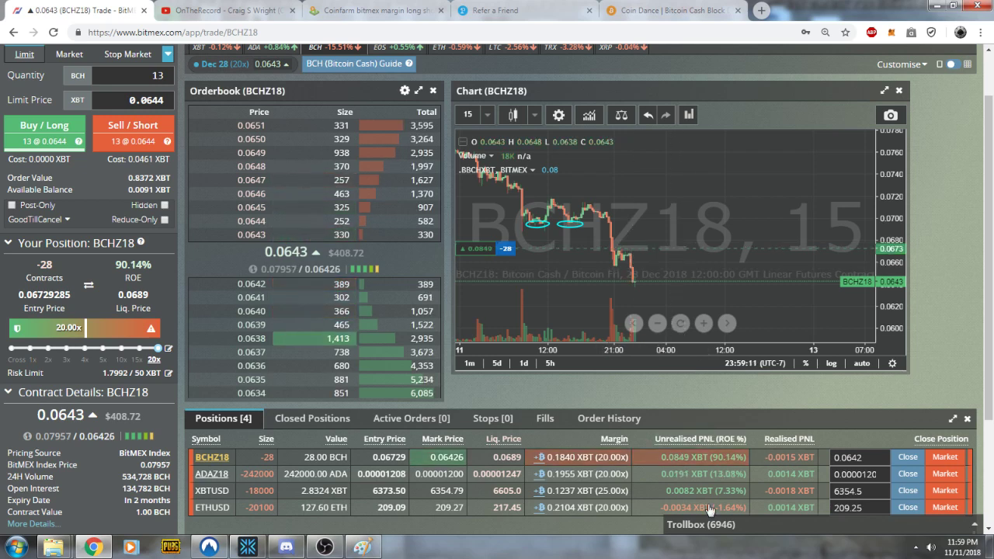
scroll(632, 248, down, 2)
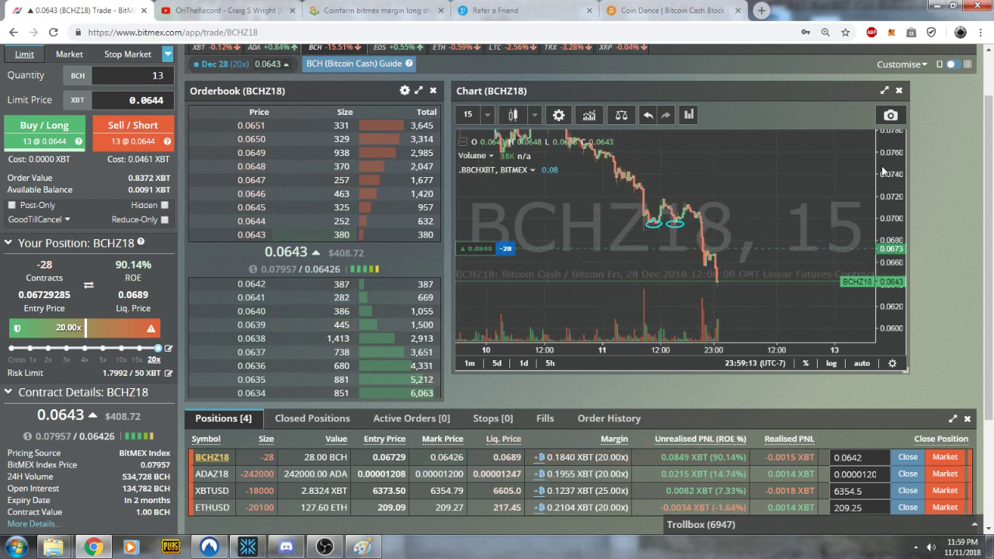
scroll(830, 181, down, 2)
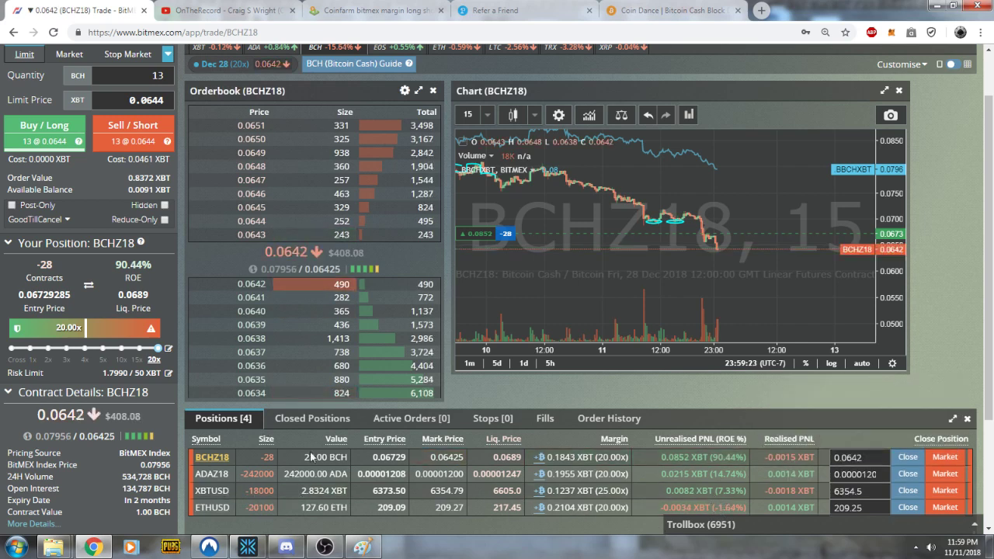
scroll(949, 334, up, 2)
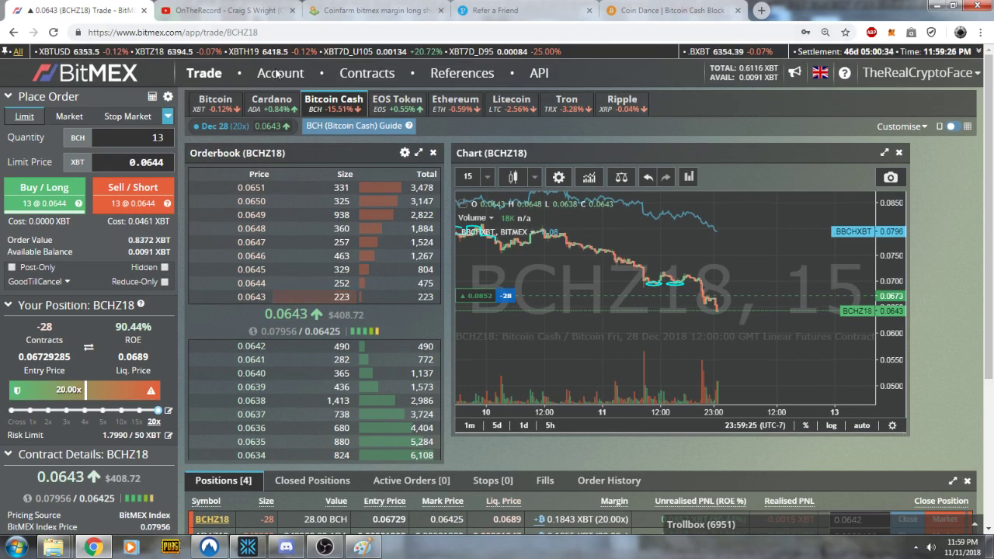
scroll(453, 311, down, 2)
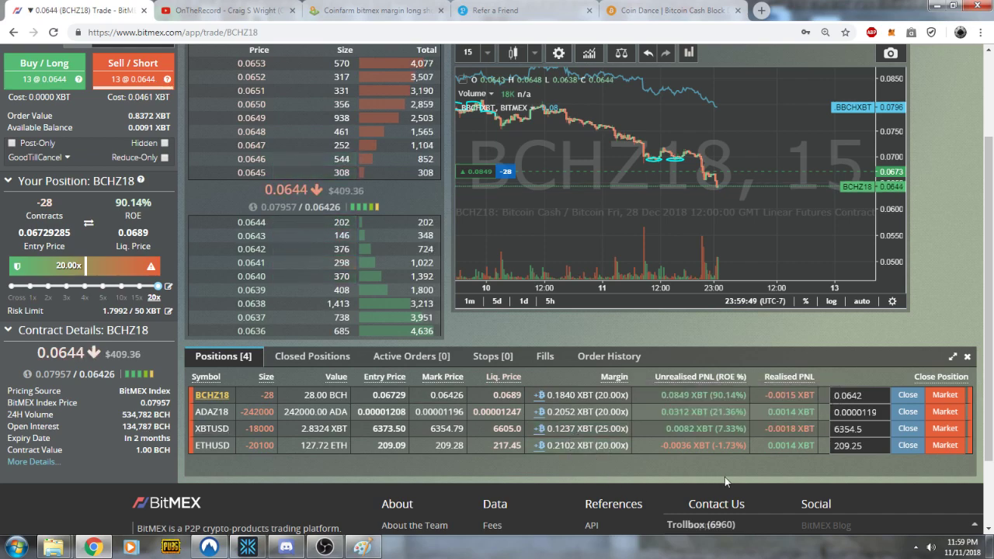
scroll(699, 430, up, 5)
scroll(497, 310, up, 3)
Open ADAZ18 and remove the ADA index overlay from its chart
click(272, 104)
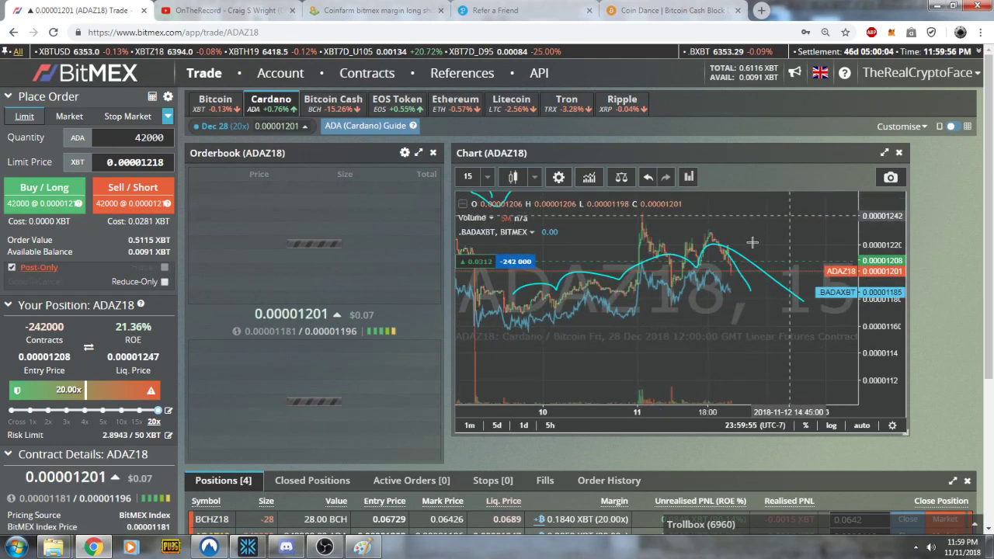
right_click(553, 234)
click(598, 378)
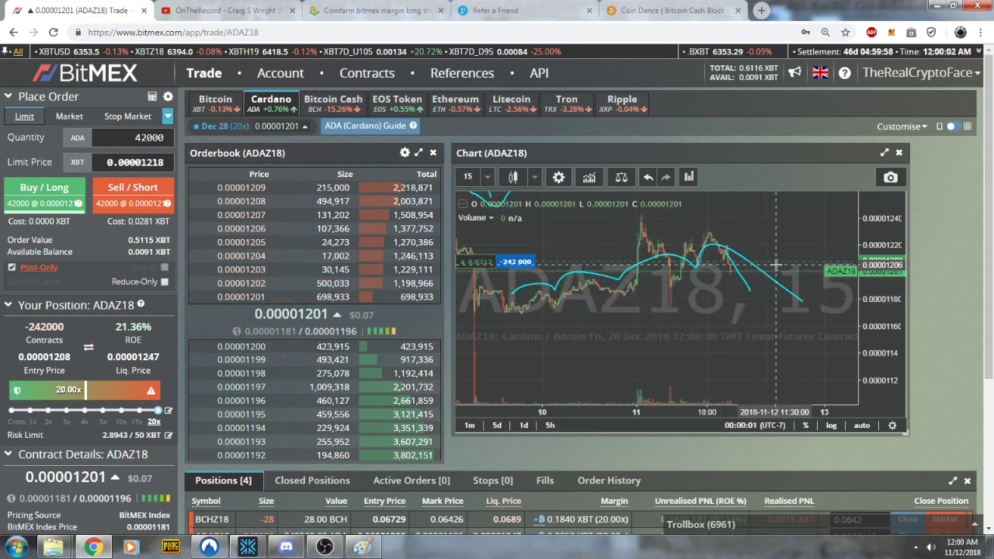
scroll(777, 295, down, 3)
scroll(763, 347, up, 3)
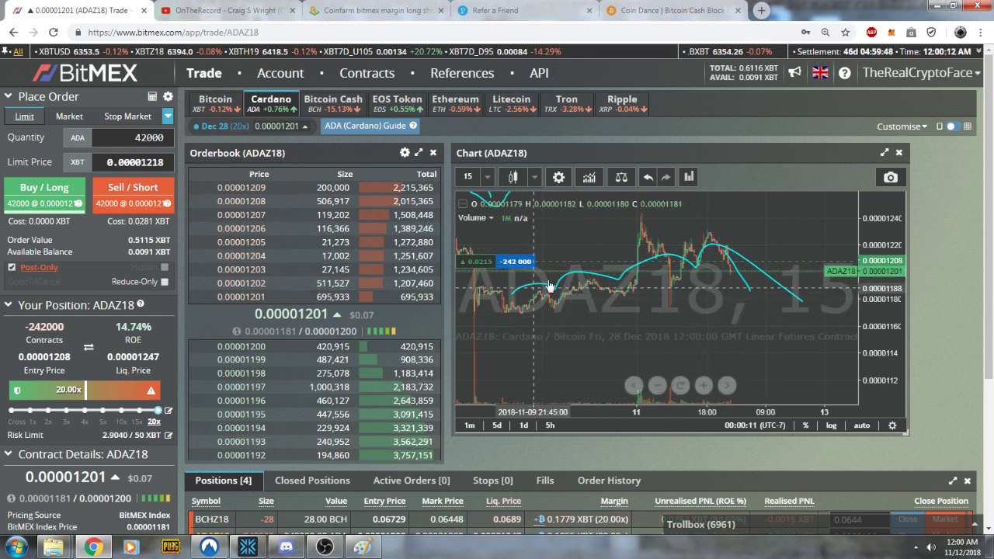
scroll(790, 339, down, 2)
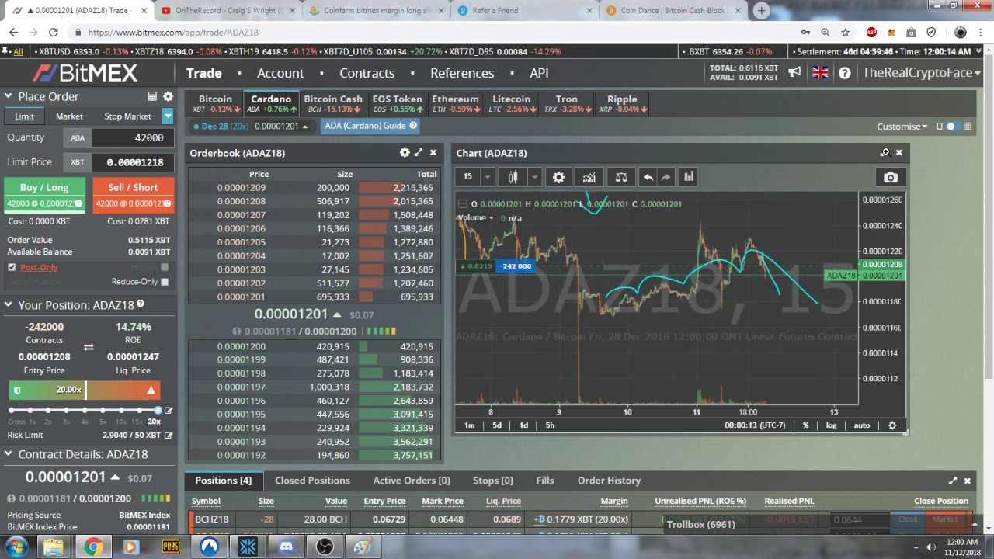
View the ADAZ18 chart full-size, exit full screen, and load XBTUSD
click(885, 152)
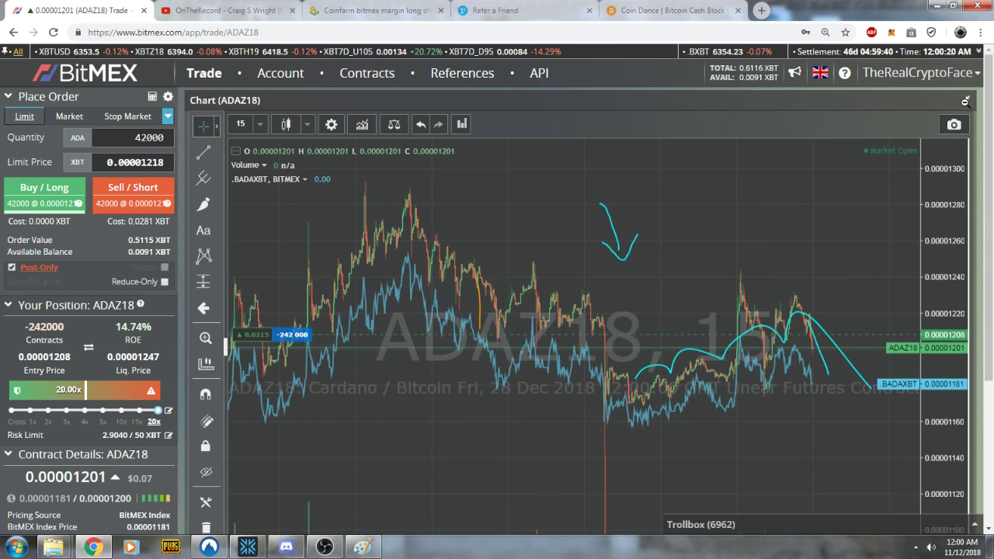
key(Escape)
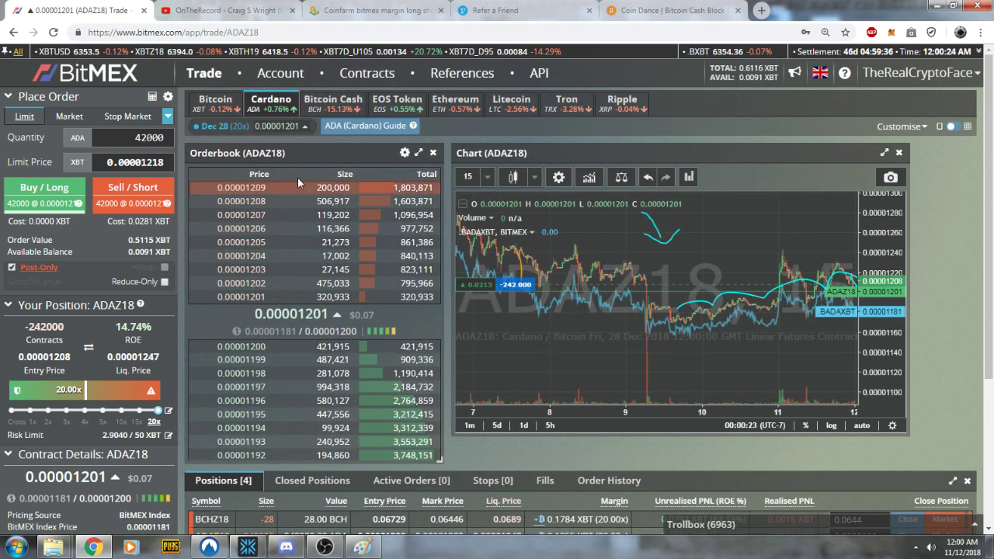
click(216, 102)
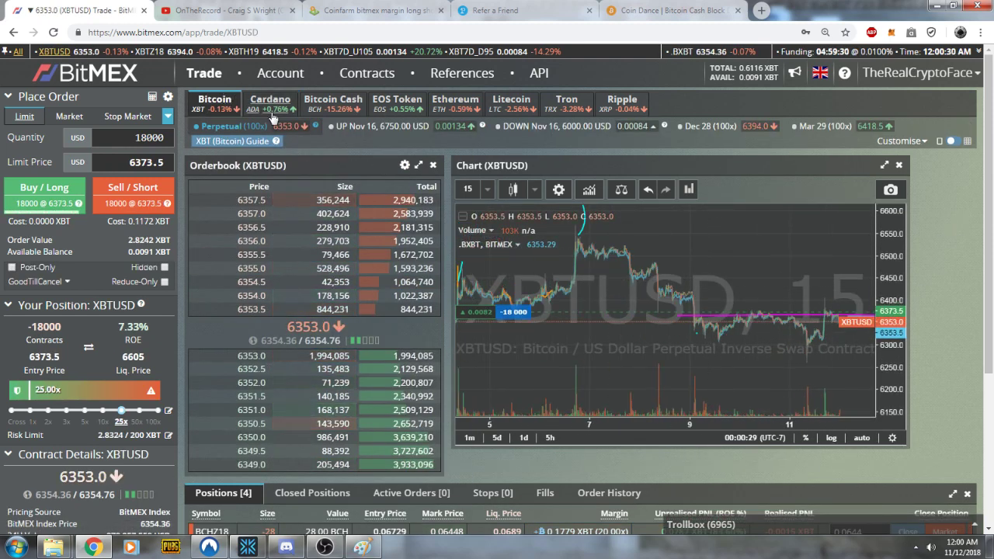
Open Ethereum ETHUSD to check its 20,100-contract short at 209.09
click(455, 102)
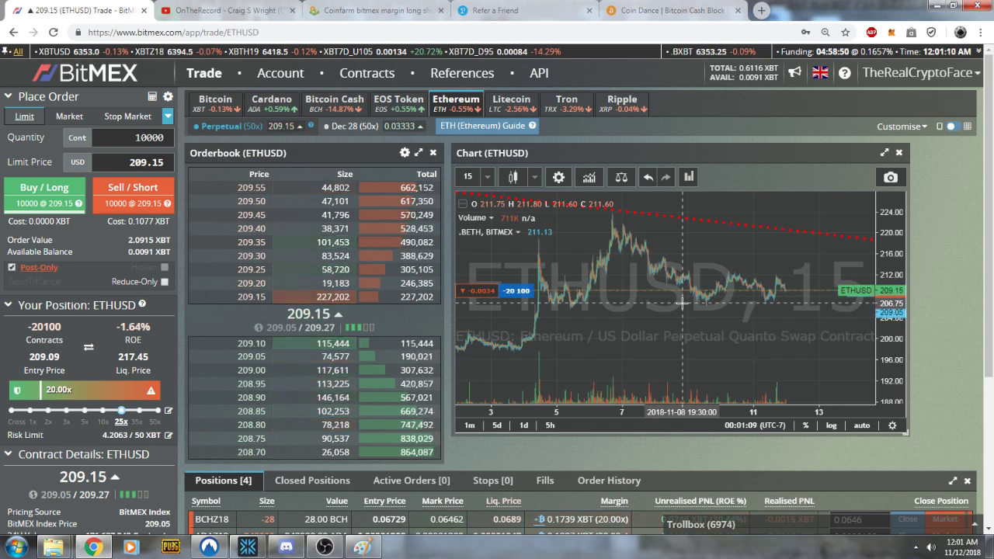
Recheck BCHZ18 candles, close the XBTUSD chart panel, and switch to Coin Dance block details
click(333, 104)
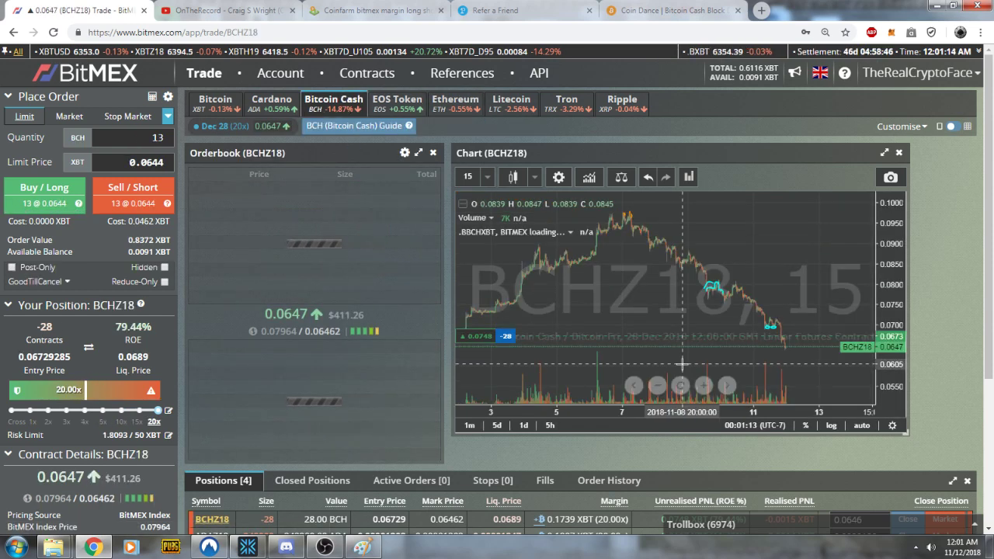
mouse_move(781, 358)
mouse_down()
mouse_move(619, 358)
mouse_move(754, 353)
mouse_up()
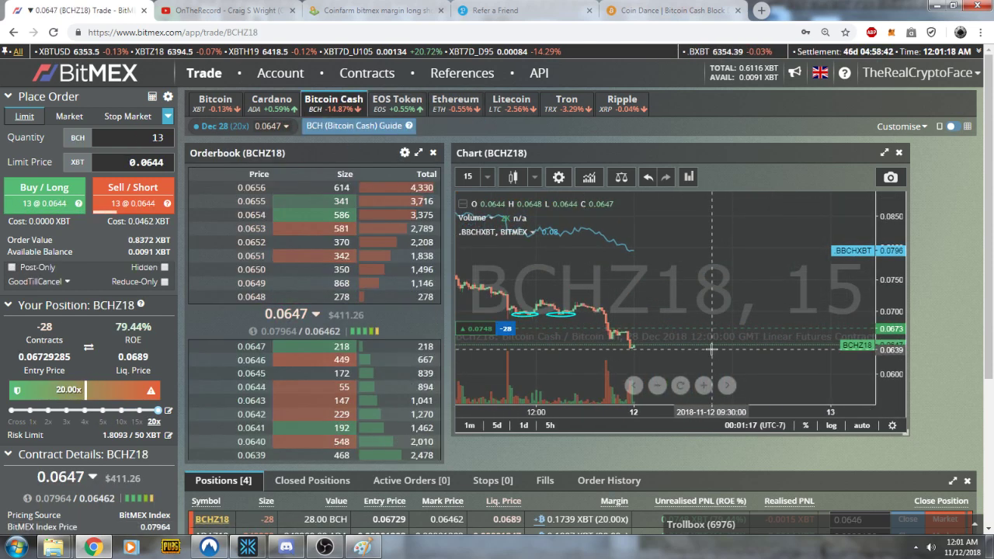
click(215, 100)
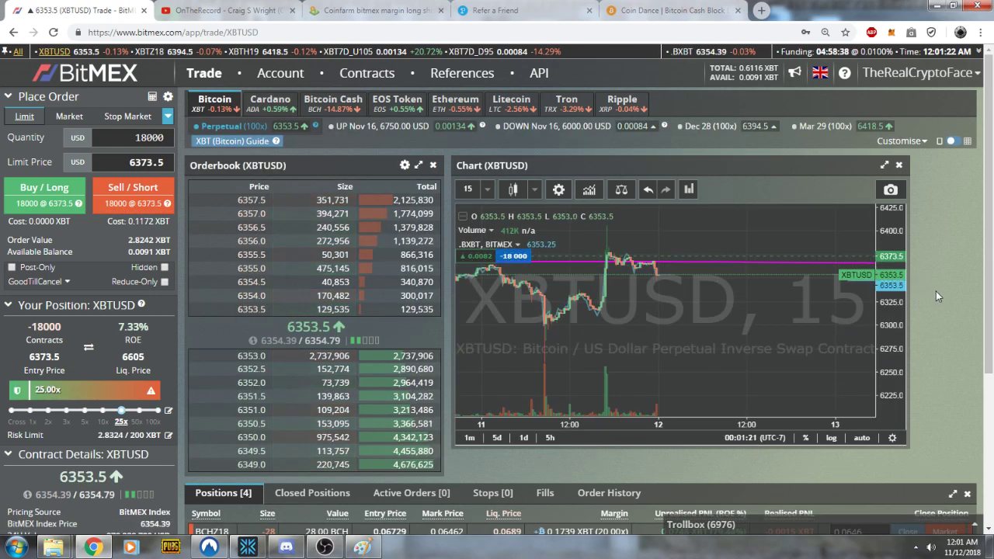
scroll(936, 291, down, 3)
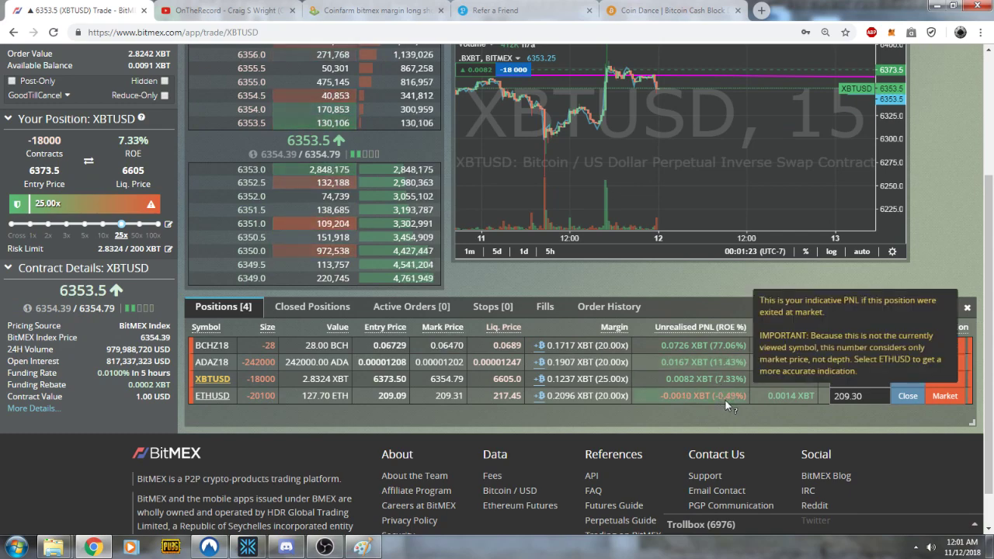
scroll(651, 393, up, 3)
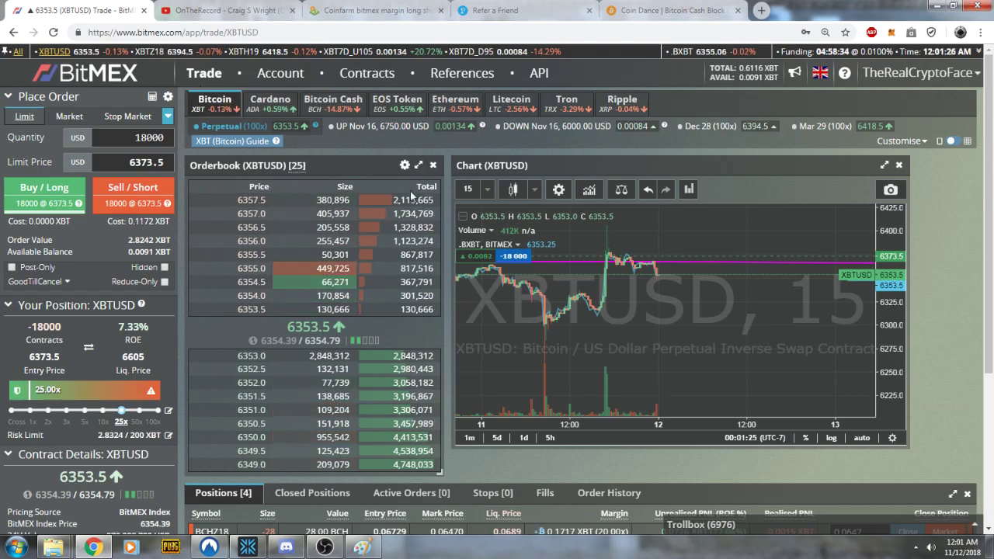
click(899, 164)
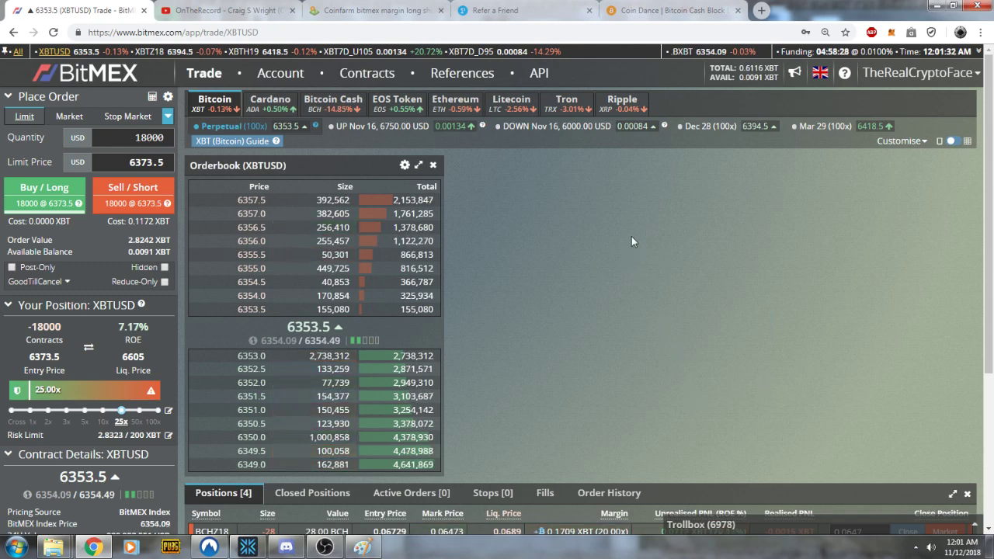
click(671, 10)
scroll(727, 388, down, 1)
scroll(727, 388, up, 3)
scroll(727, 389, down, 1)
scroll(727, 388, down, 1)
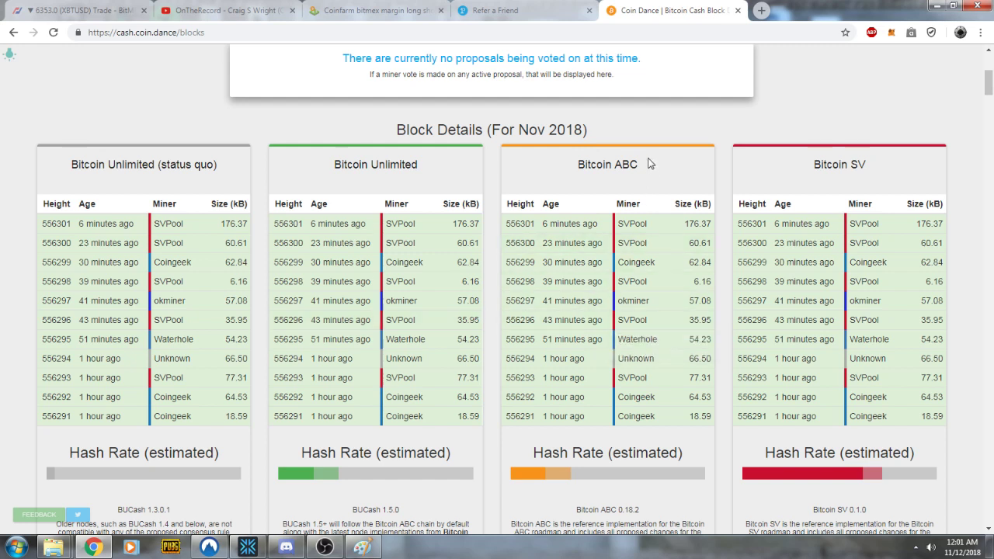
Highlight the Bitcoin ABC, then Bitcoin SV column headings, and bring up OBS Studio
drag(642, 164, 587, 167)
drag(872, 164, 823, 166)
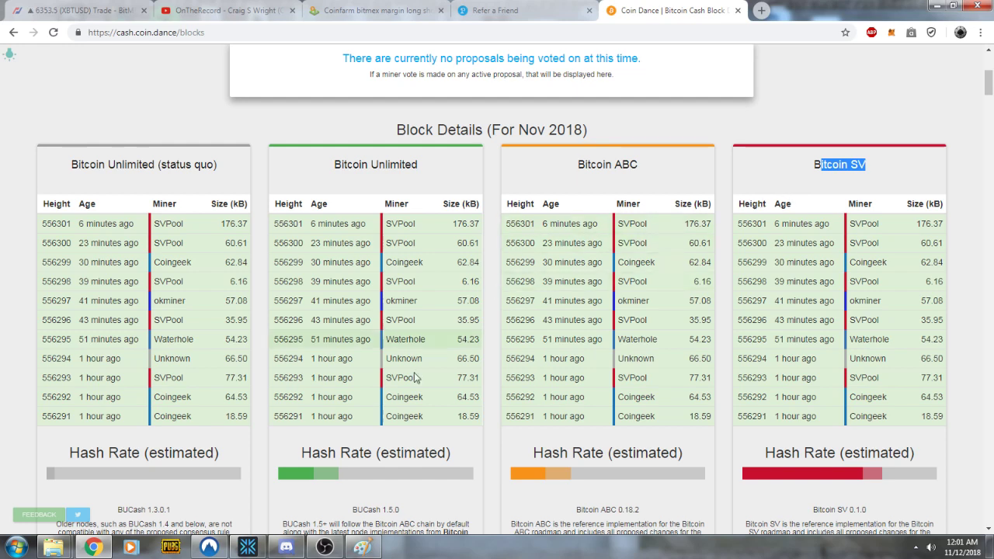
click(325, 547)
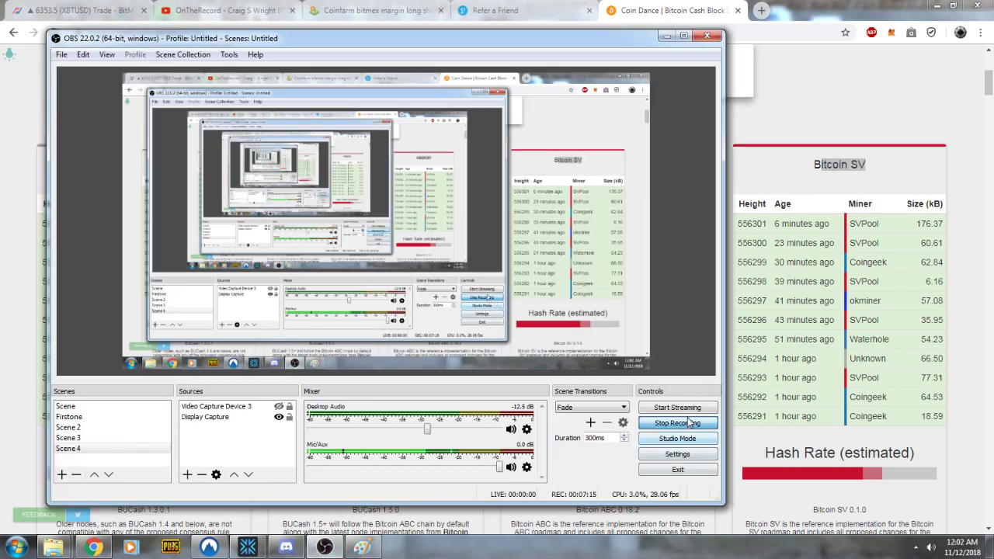